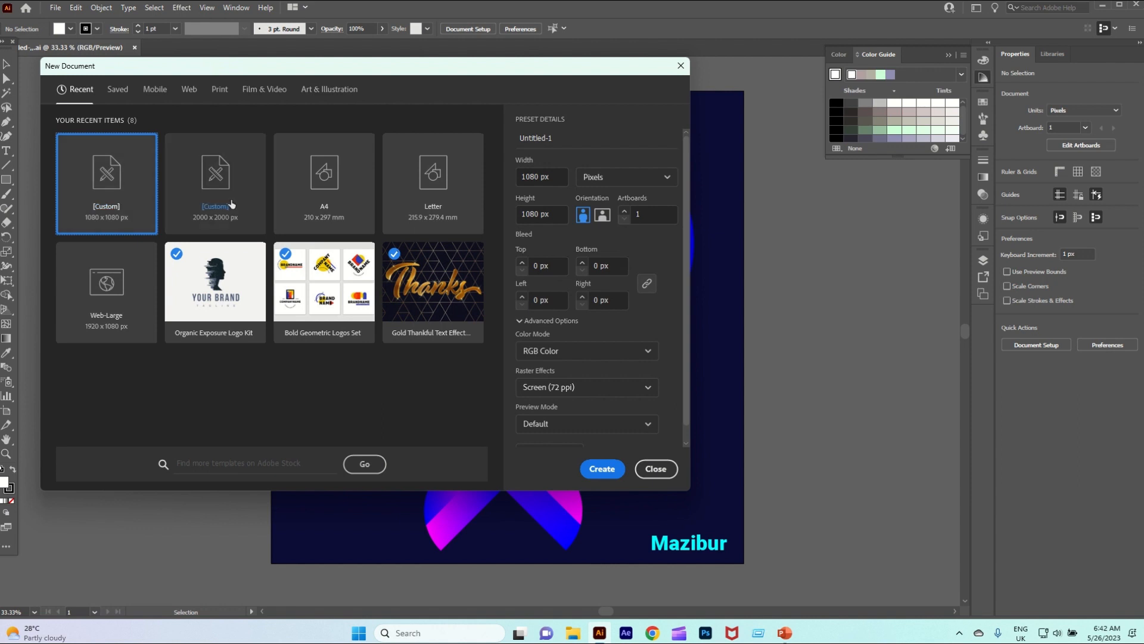
Create a 2000 x 2000 px document and draw a tall rectangle about 372 x 851 px in the artboard's upper-left area
left_click(227, 200)
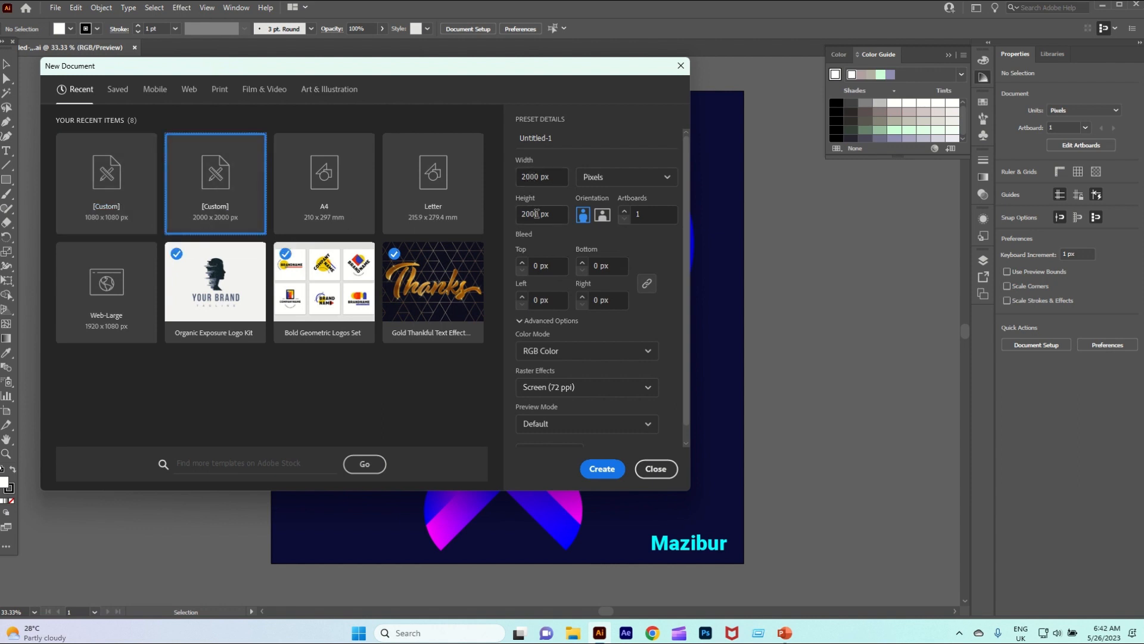
left_click(586, 470)
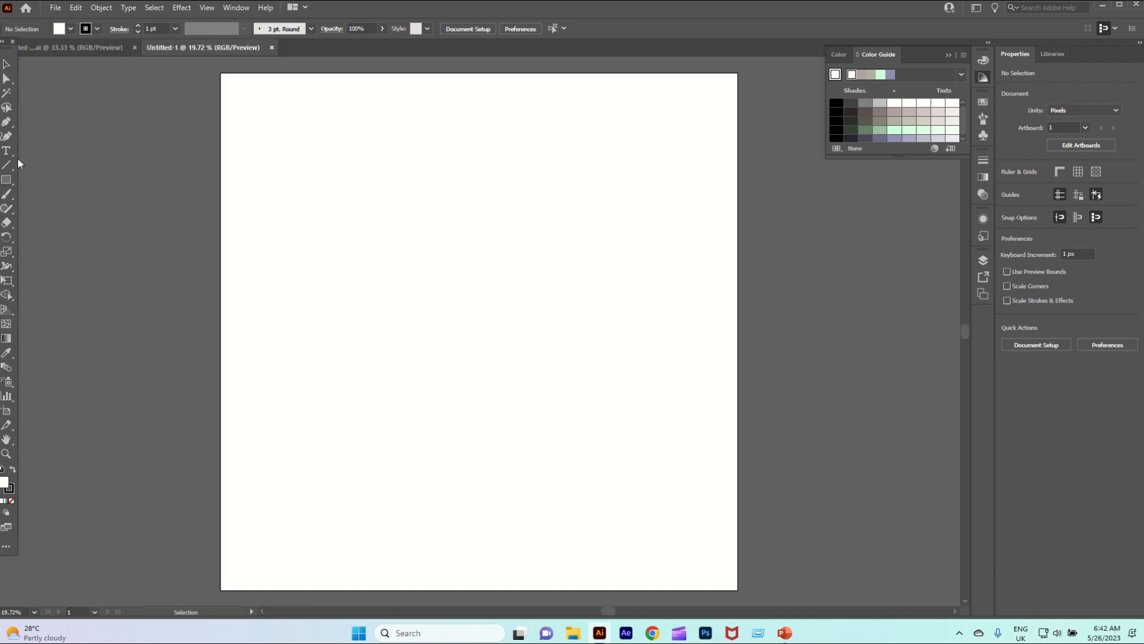
left_click_drag(6, 179, 34, 181)
left_click_drag(352, 168, 447, 390)
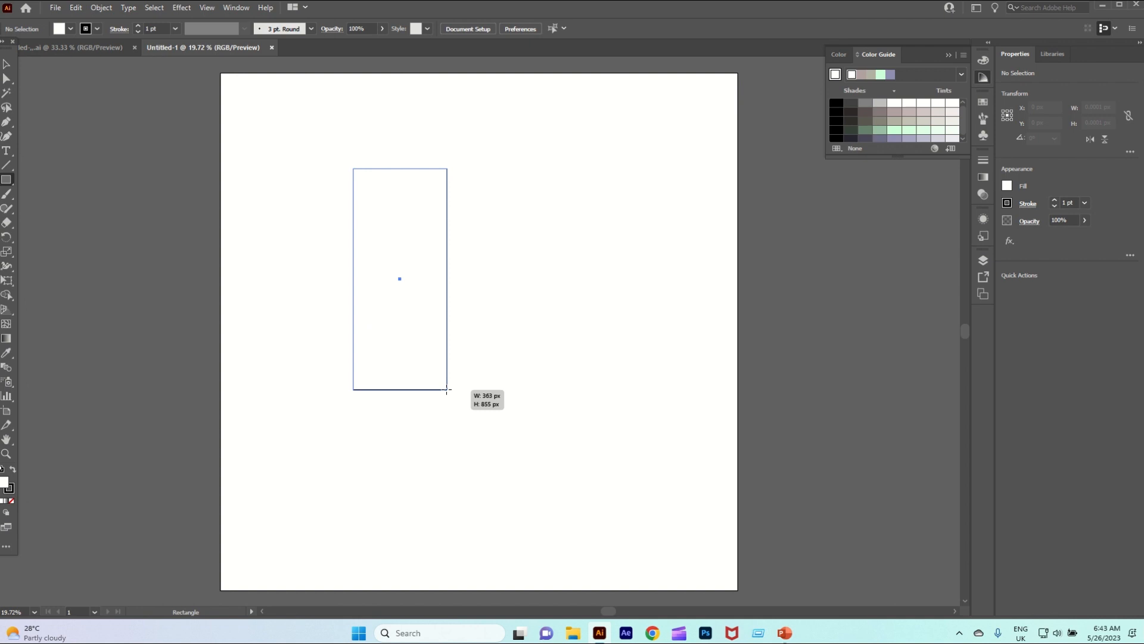
left_click_drag(446, 390, 450, 388)
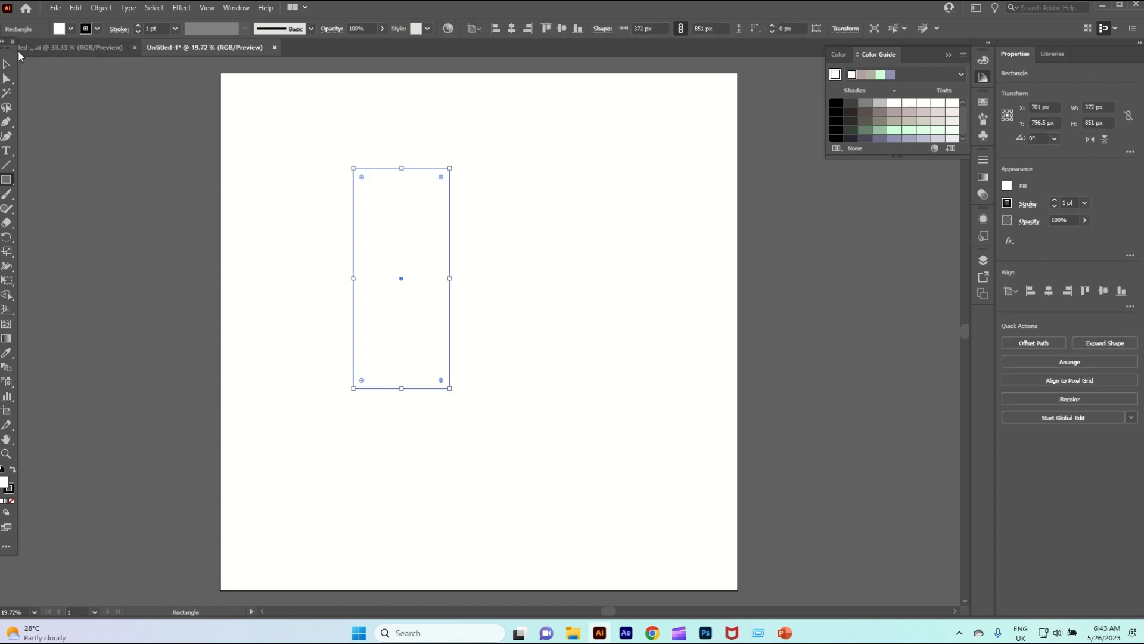
Set the rectangle's fill to None, keeping only its outline
left_click(71, 29)
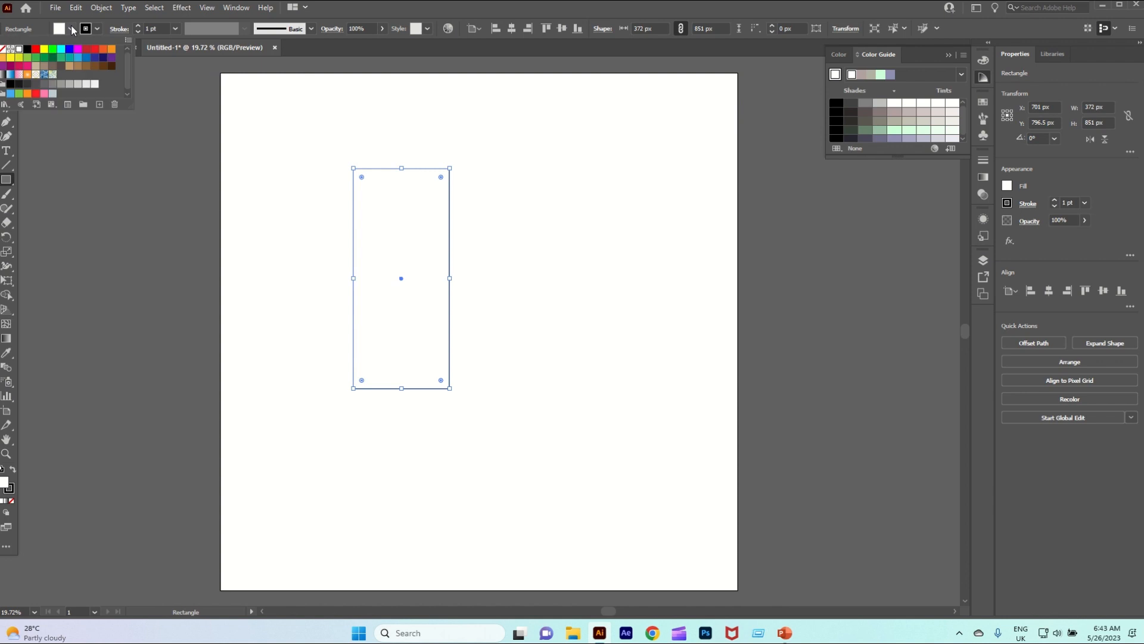
left_click(5, 50)
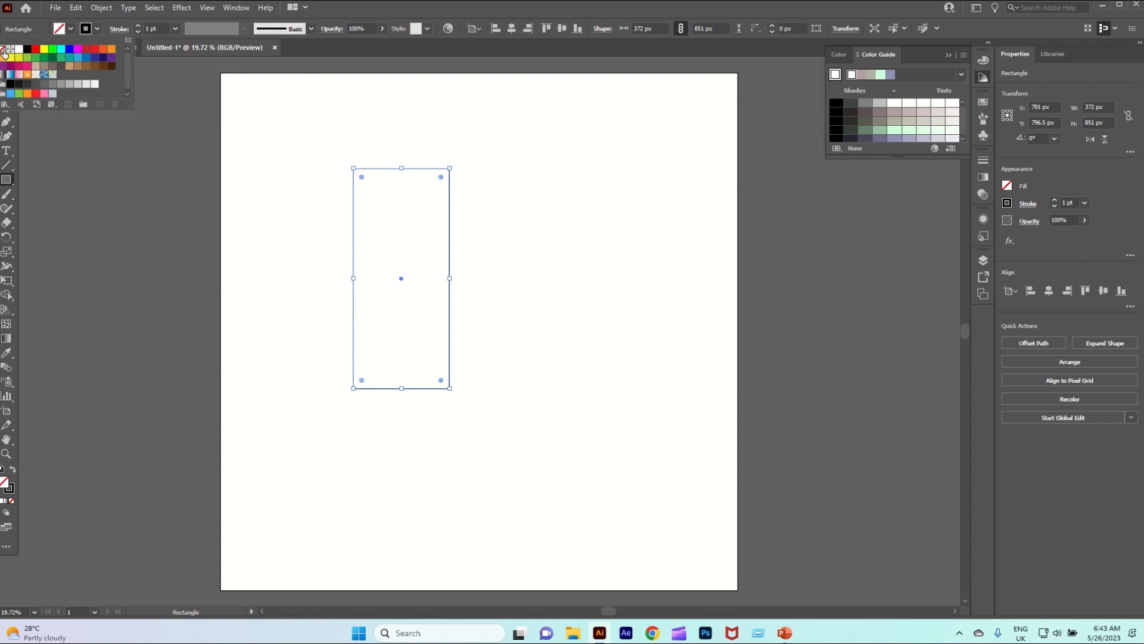
left_click(127, 139)
left_click(7, 64)
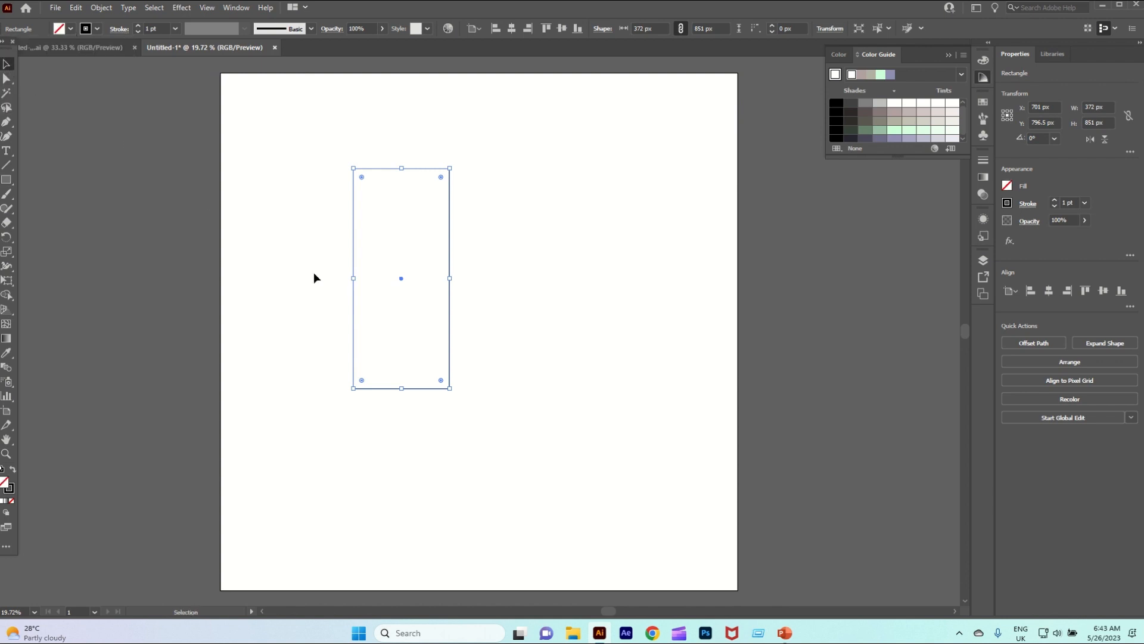
Cut the rectangle at its two bottom corners with the Scissors tool and delete the separated bottom edge
left_click(7, 225)
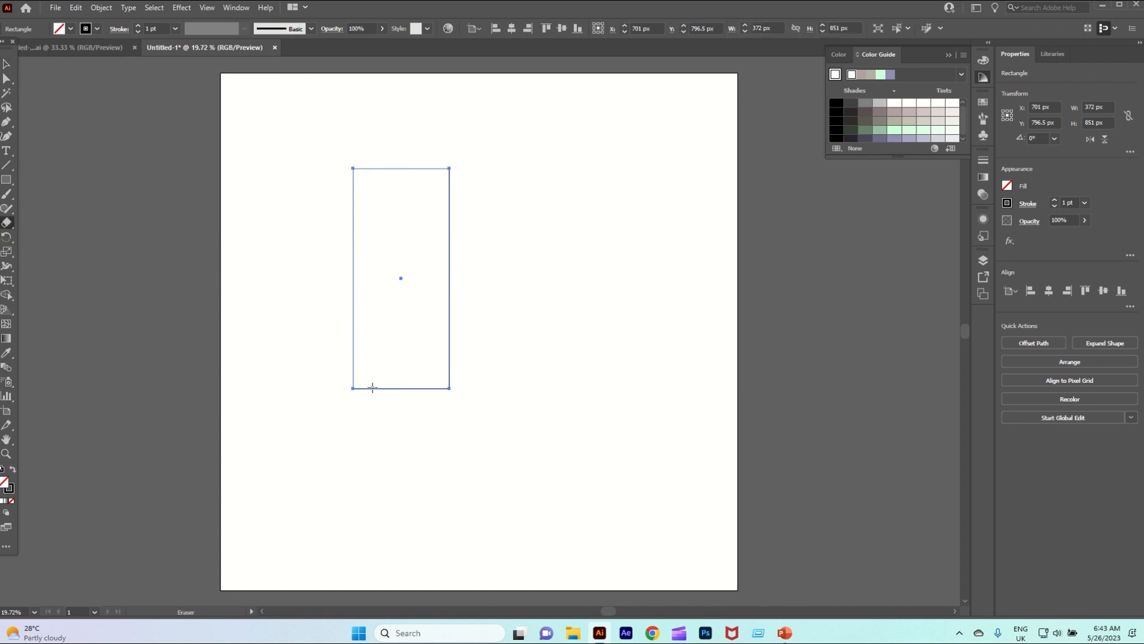
left_click(8, 225)
left_click(49, 236)
left_click(353, 388)
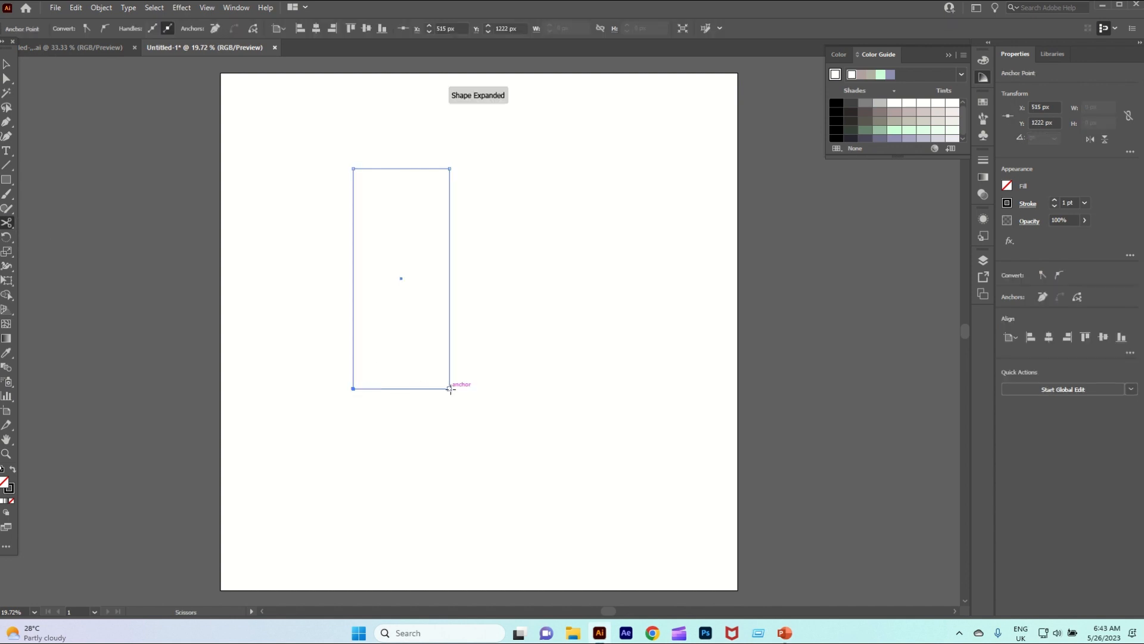
left_click(448, 389)
left_click(6, 65)
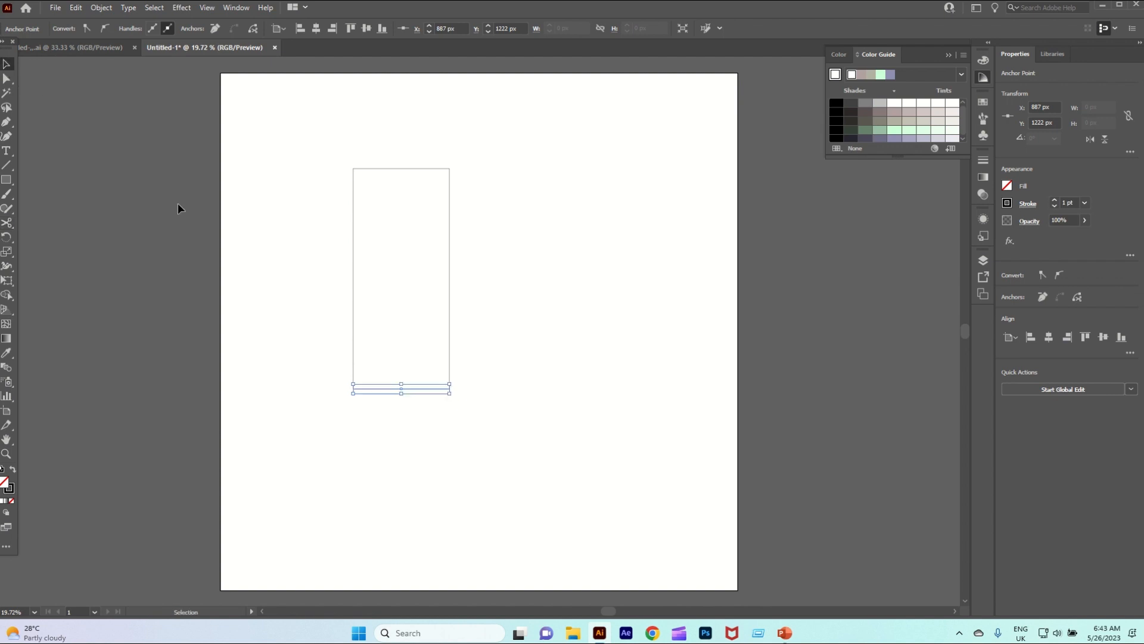
left_click(386, 357)
left_click_drag(419, 441, 420, 443)
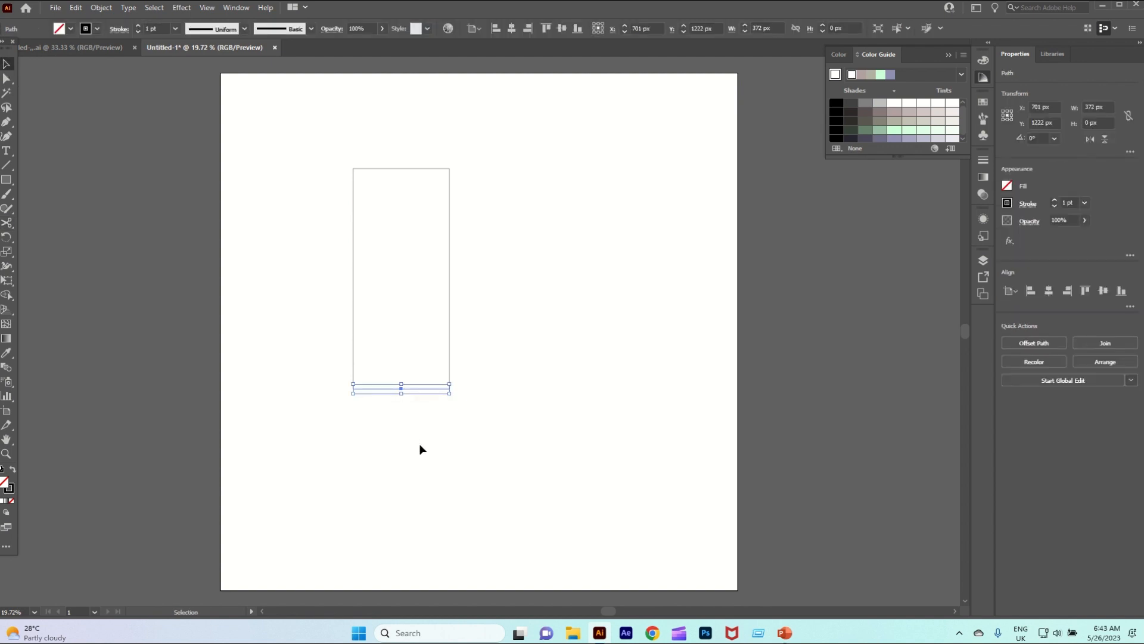
key("Delete")
Round both top corners of the open path to the maximum radius of about 186 px, forming an arch
left_click_drag(320, 134, 499, 232)
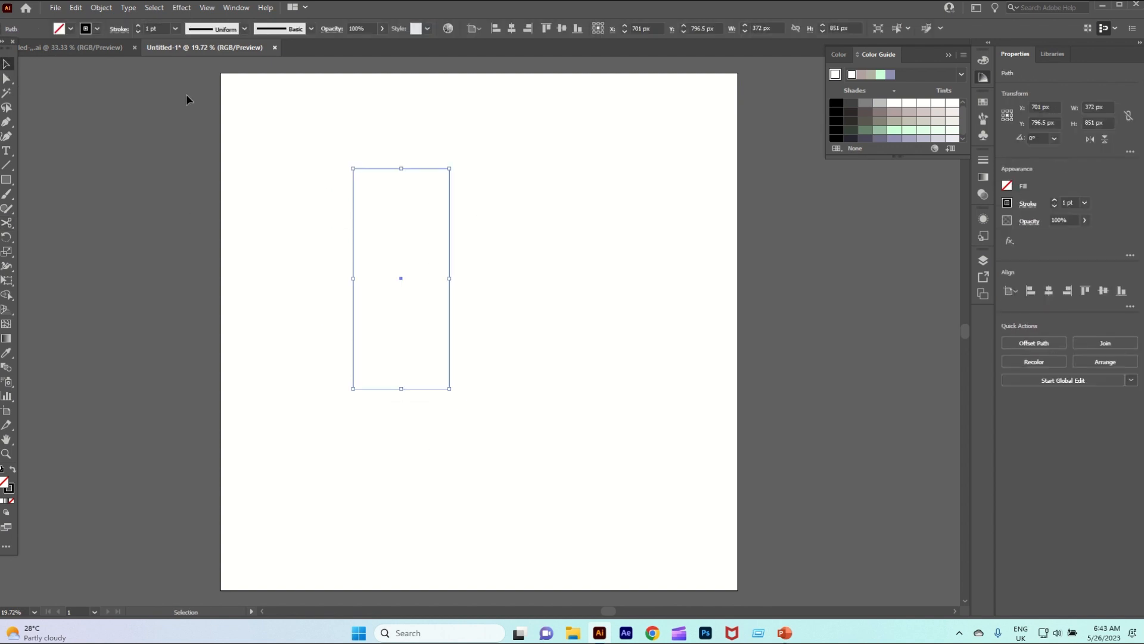
left_click(7, 79)
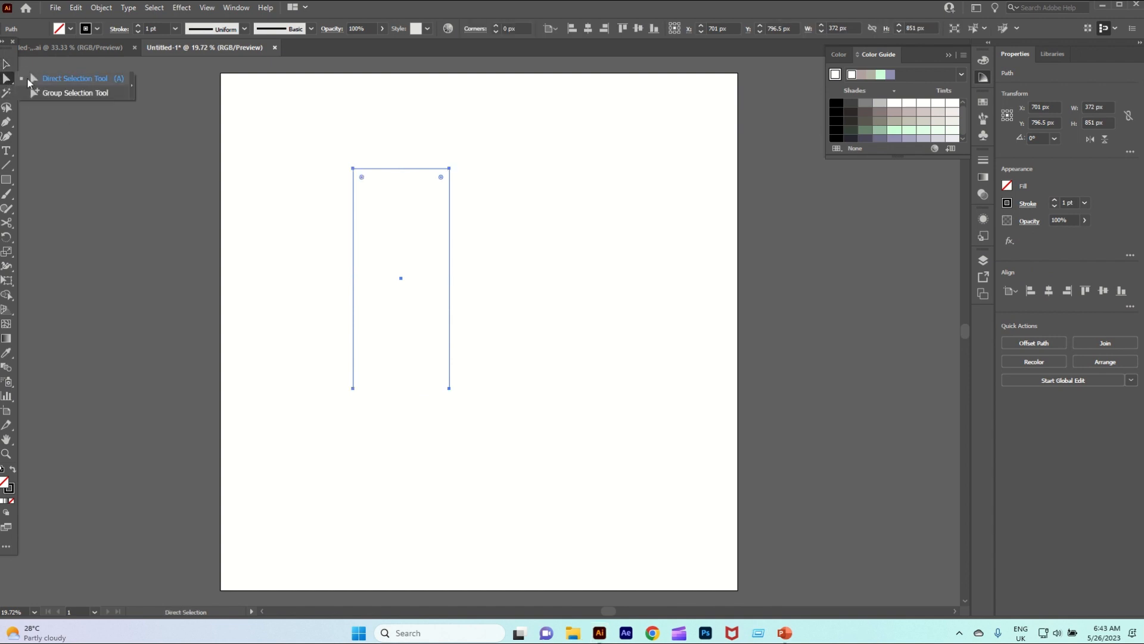
left_click_drag(361, 177, 404, 258)
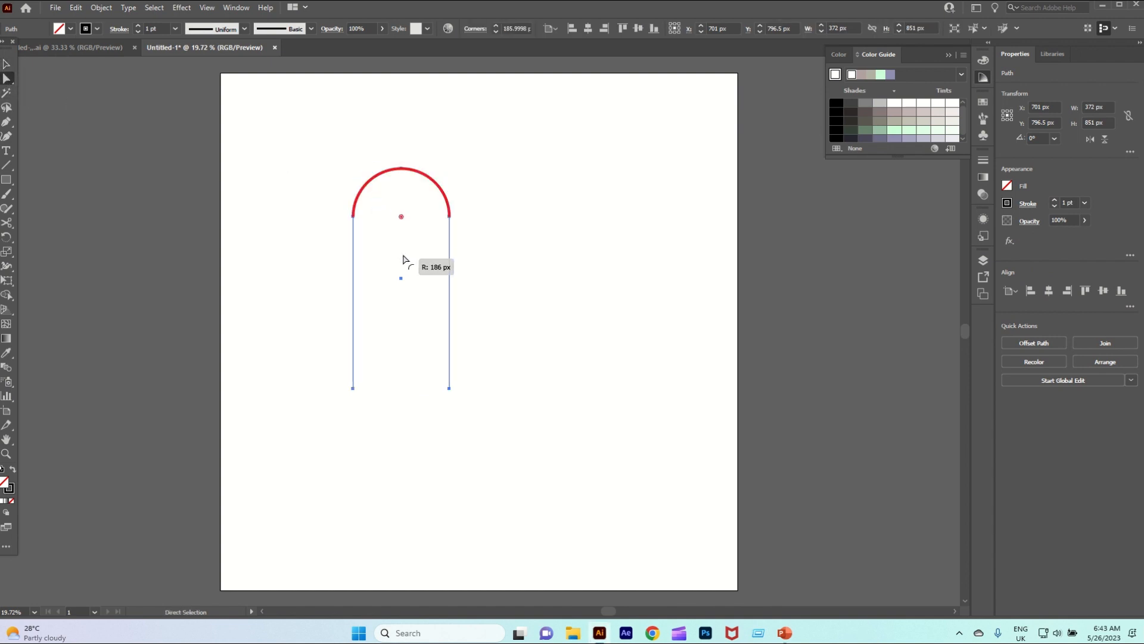
left_click(7, 64)
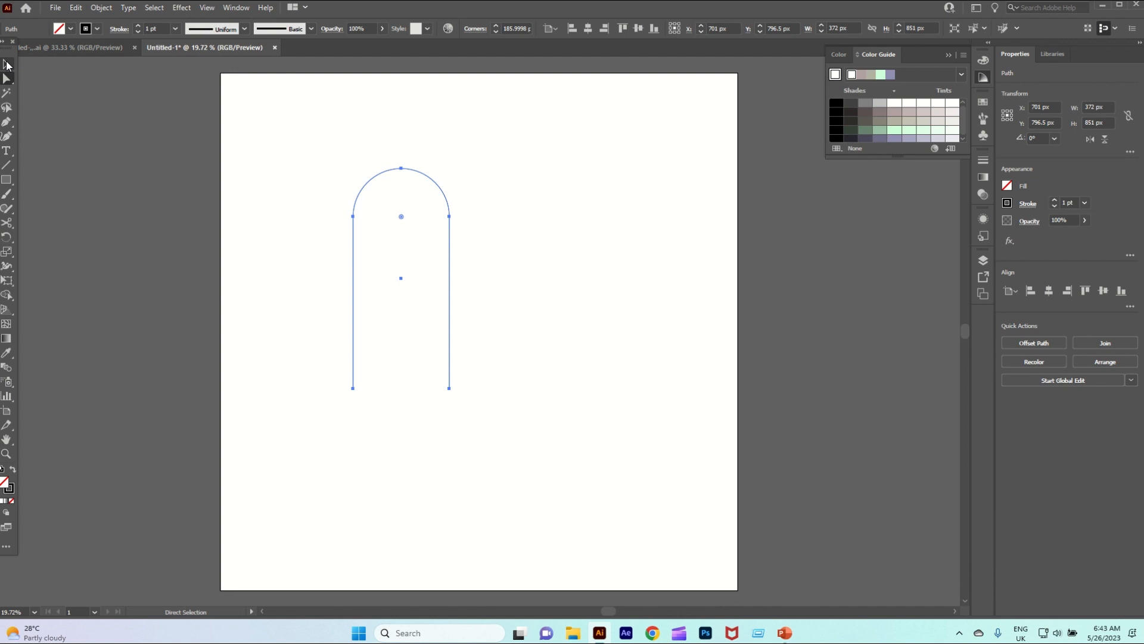
Copy the arch, paste it in place, and move the duplicate to the right beside the original
left_click(277, 172)
left_click_drag(304, 177, 357, 222)
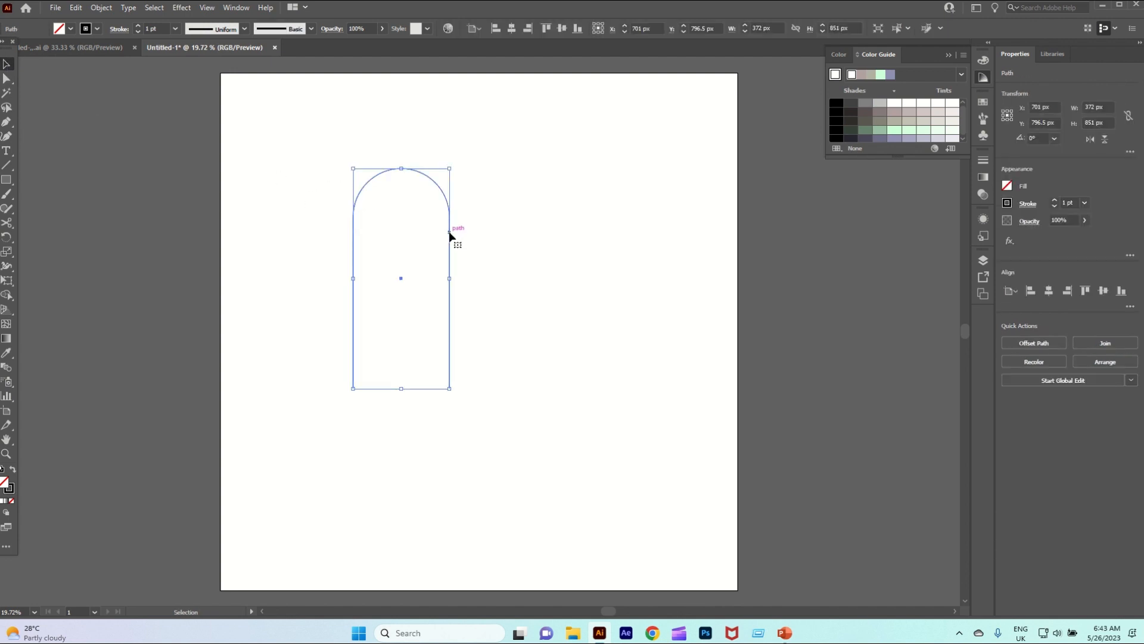
left_click(83, 8)
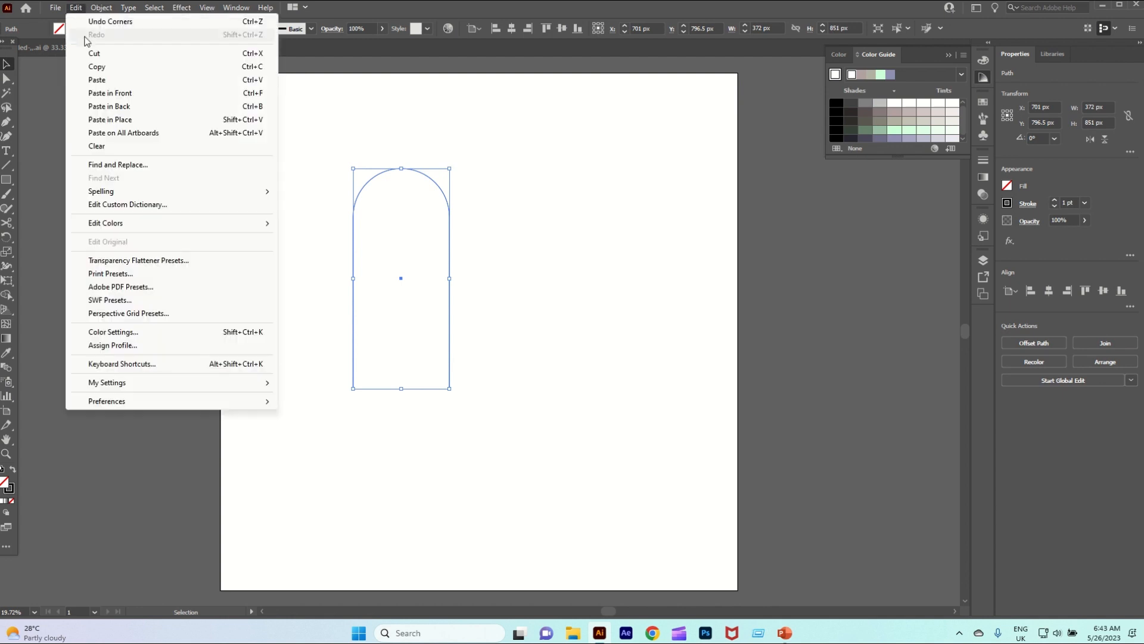
left_click(97, 66)
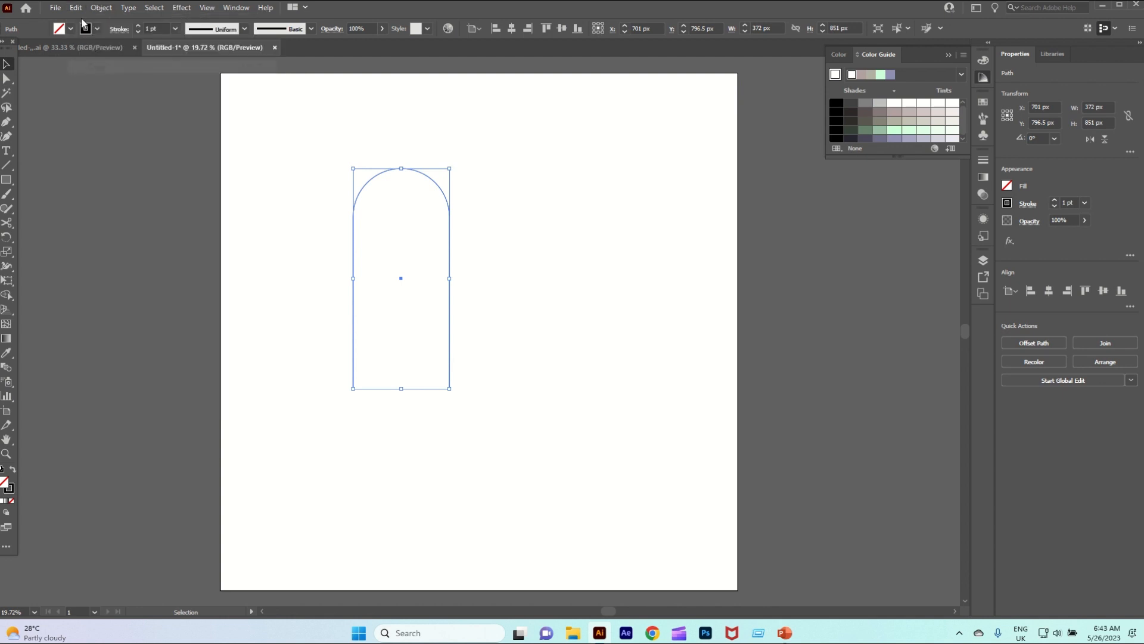
left_click(75, 7)
left_click(118, 119)
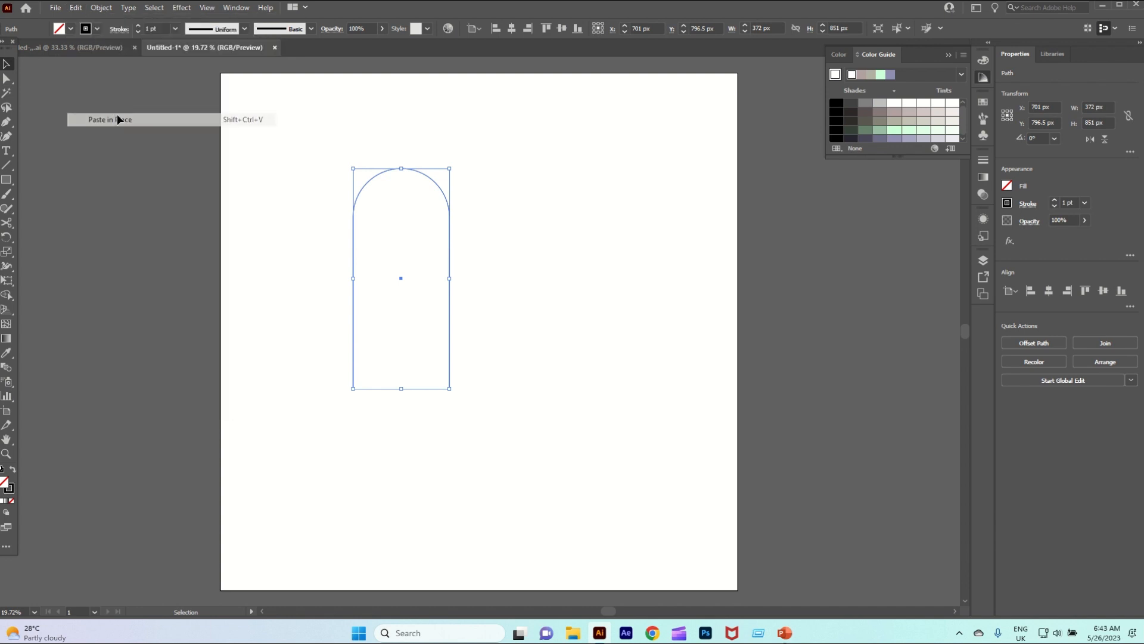
left_click(462, 266)
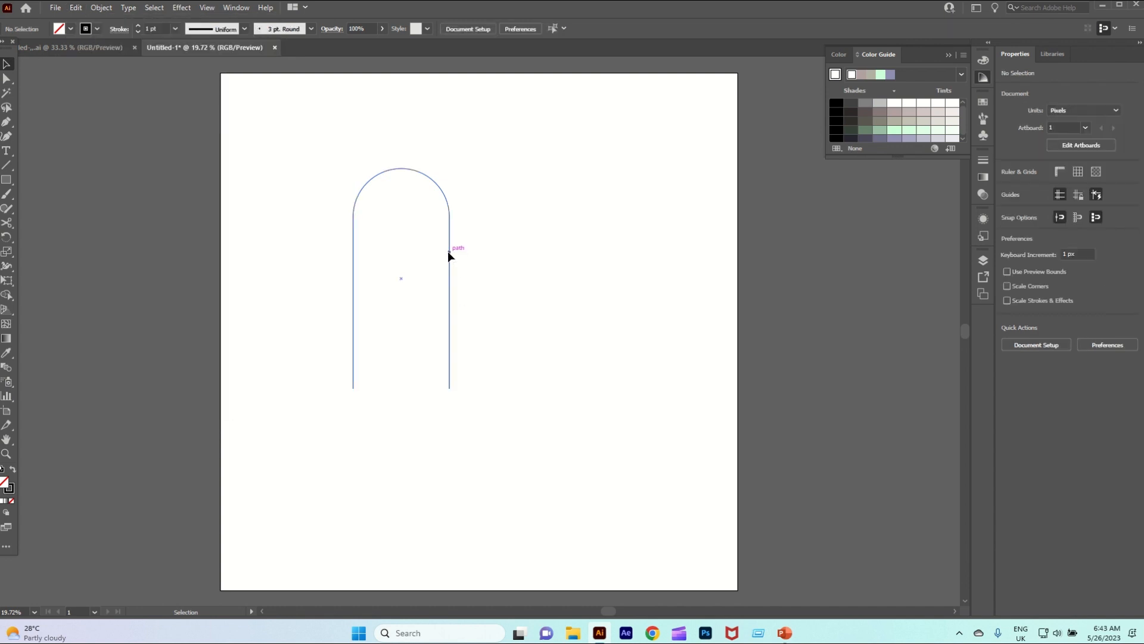
left_click_drag(449, 252, 566, 272)
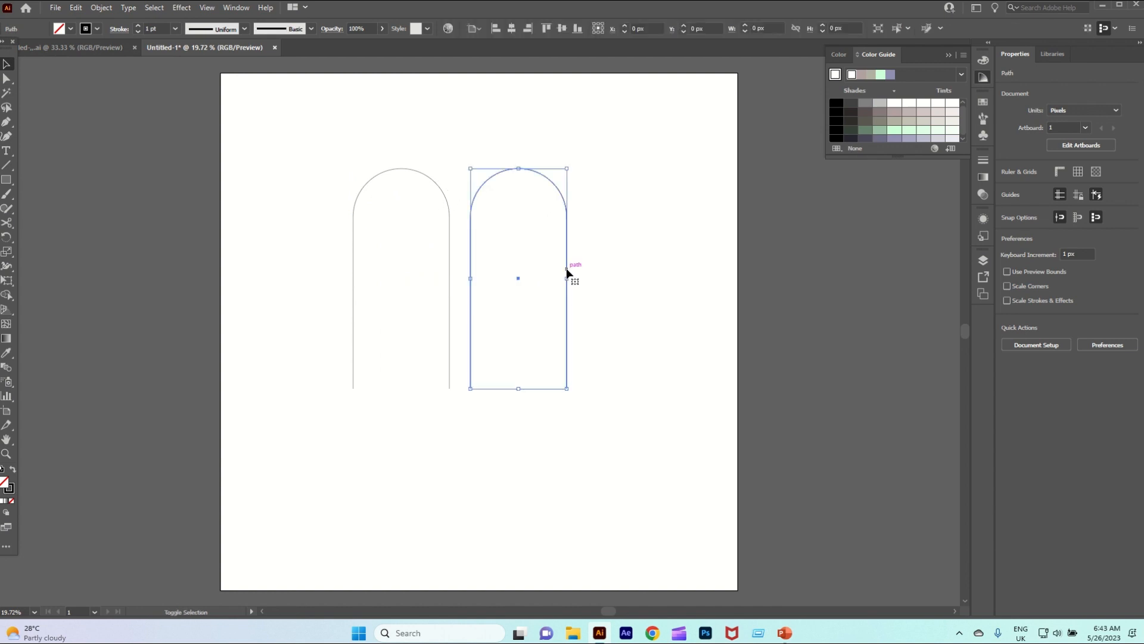
Increase the right arch's stroke weight to 120 pt and move the thin arch farther left, away from it
left_click(138, 26)
left_click(138, 26)
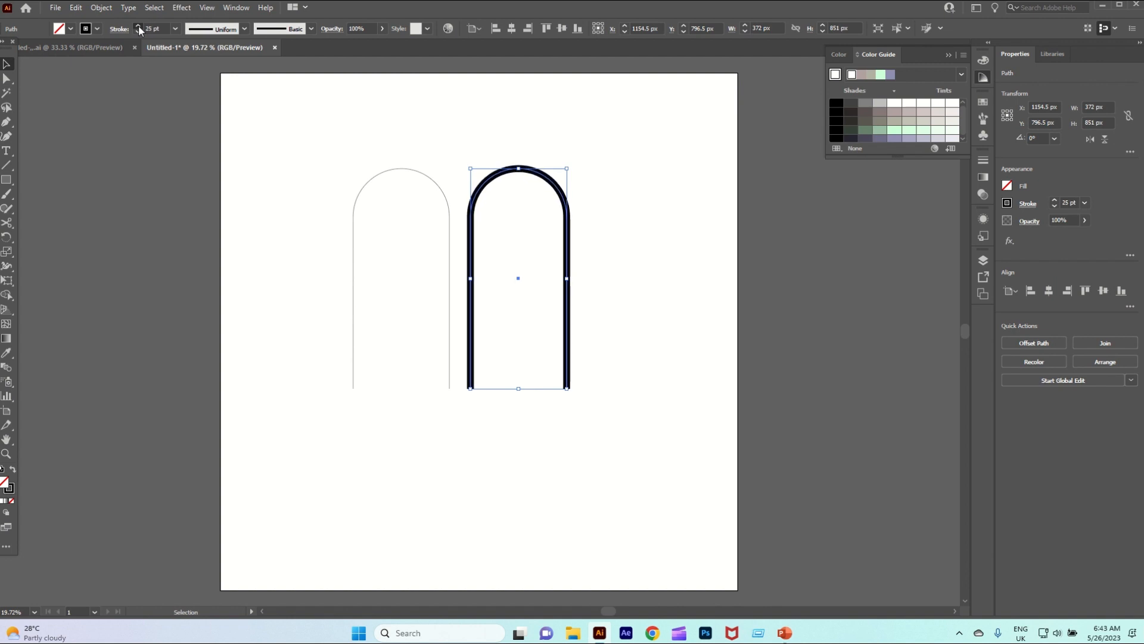
left_click(138, 26)
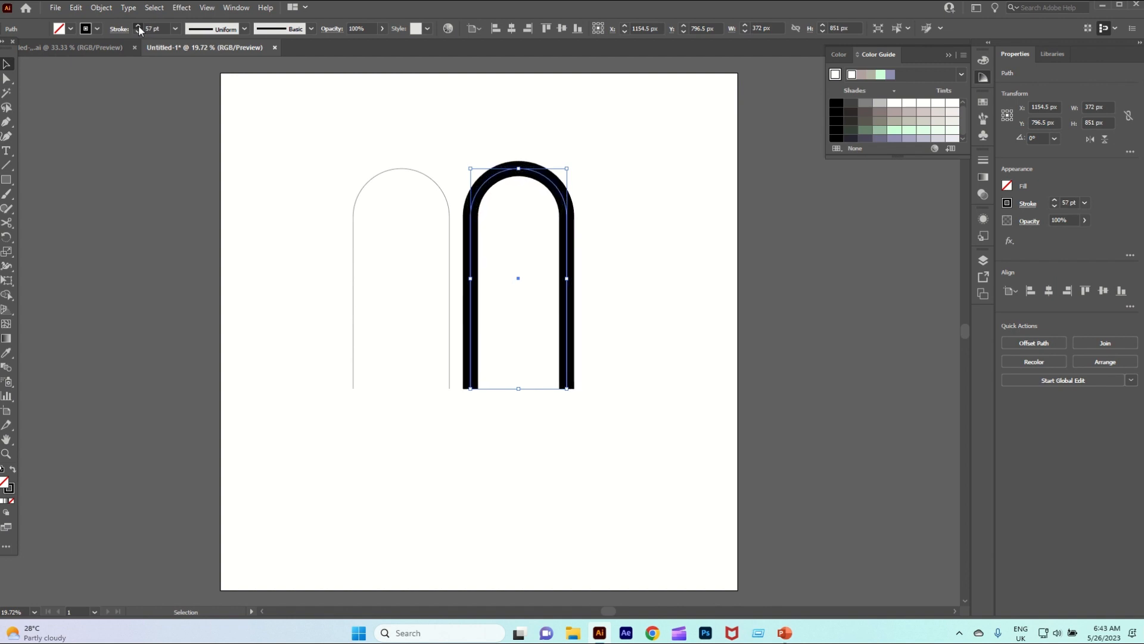
left_click(139, 26)
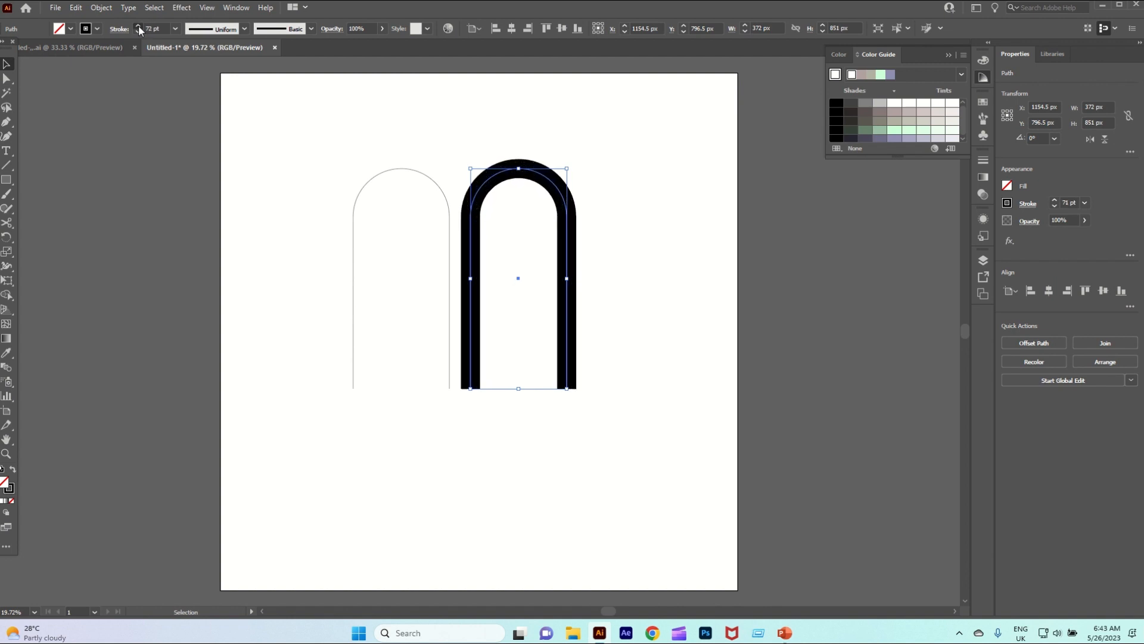
left_click(139, 27)
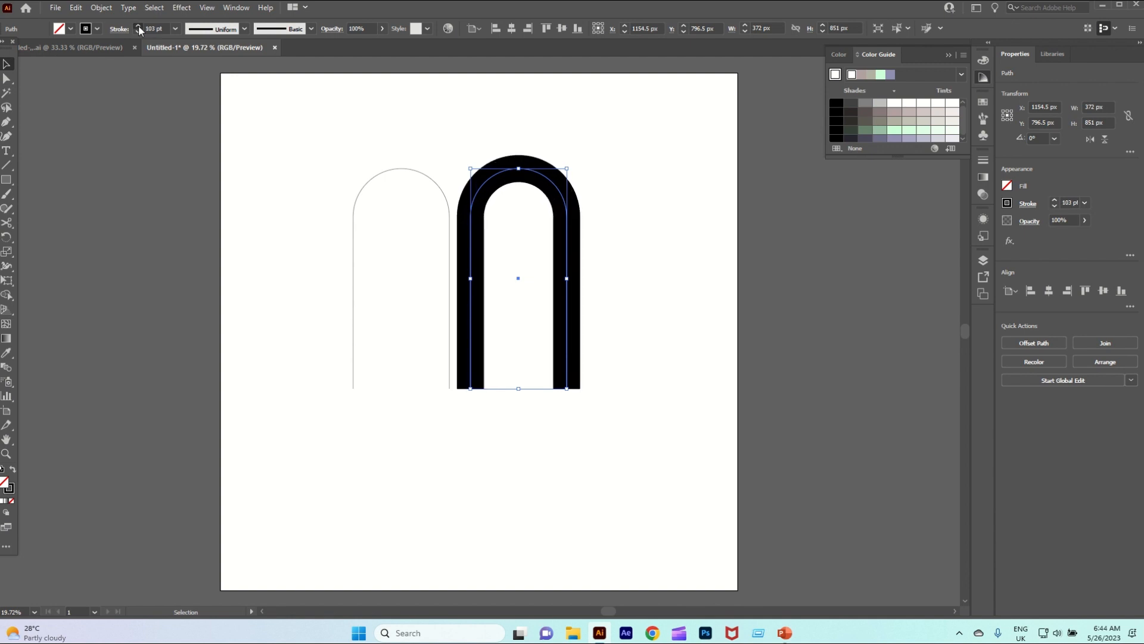
left_click(138, 27)
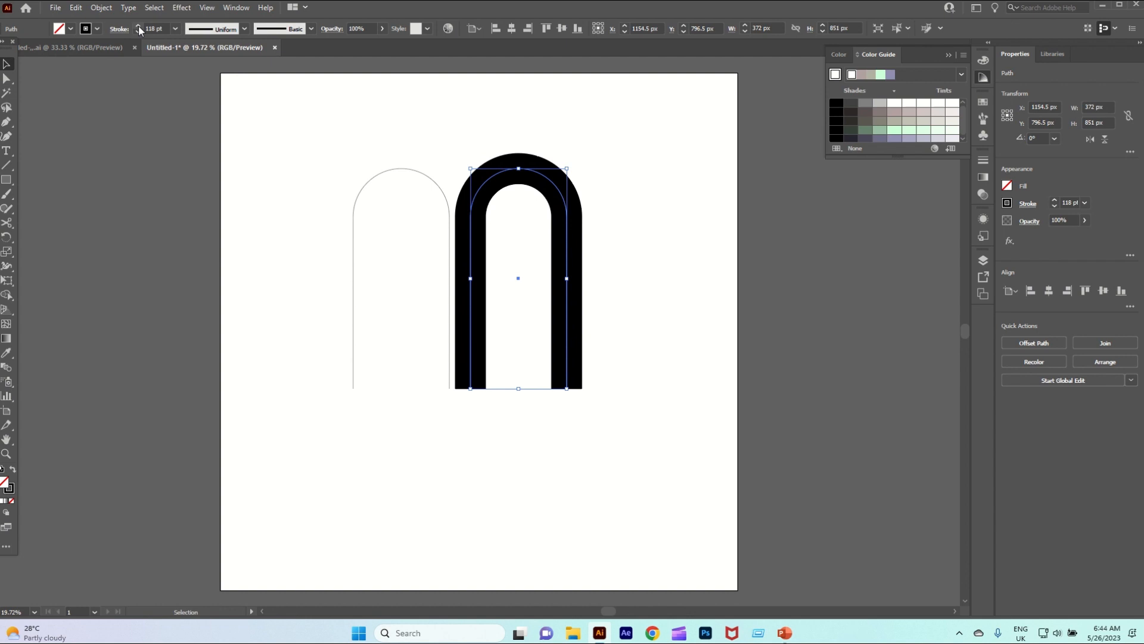
left_click(138, 26)
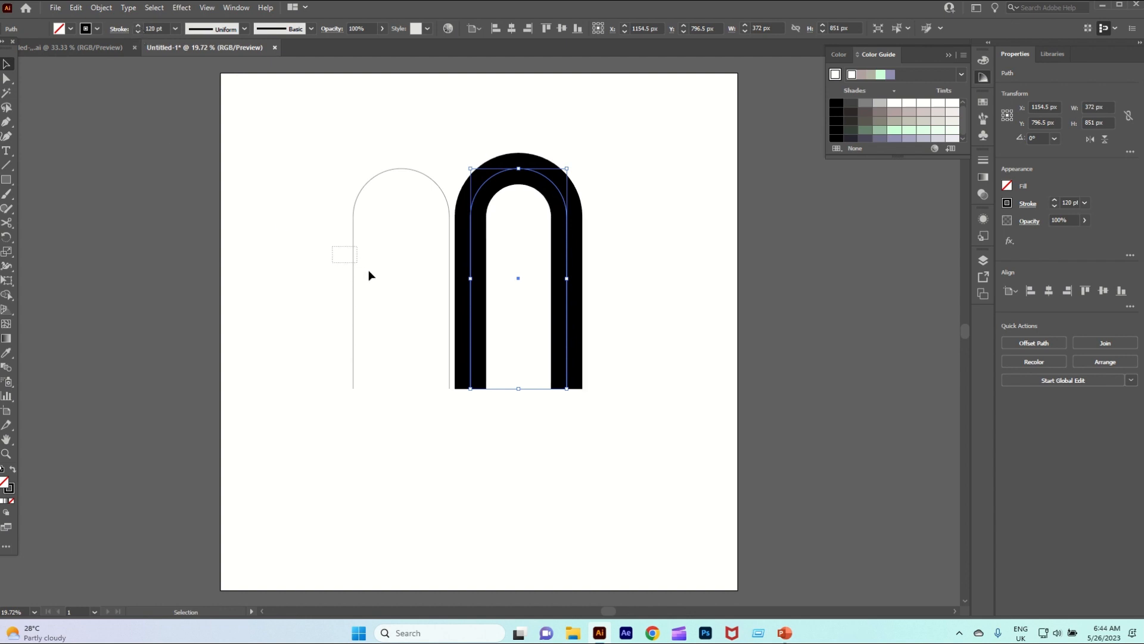
left_click_drag(355, 261, 268, 256)
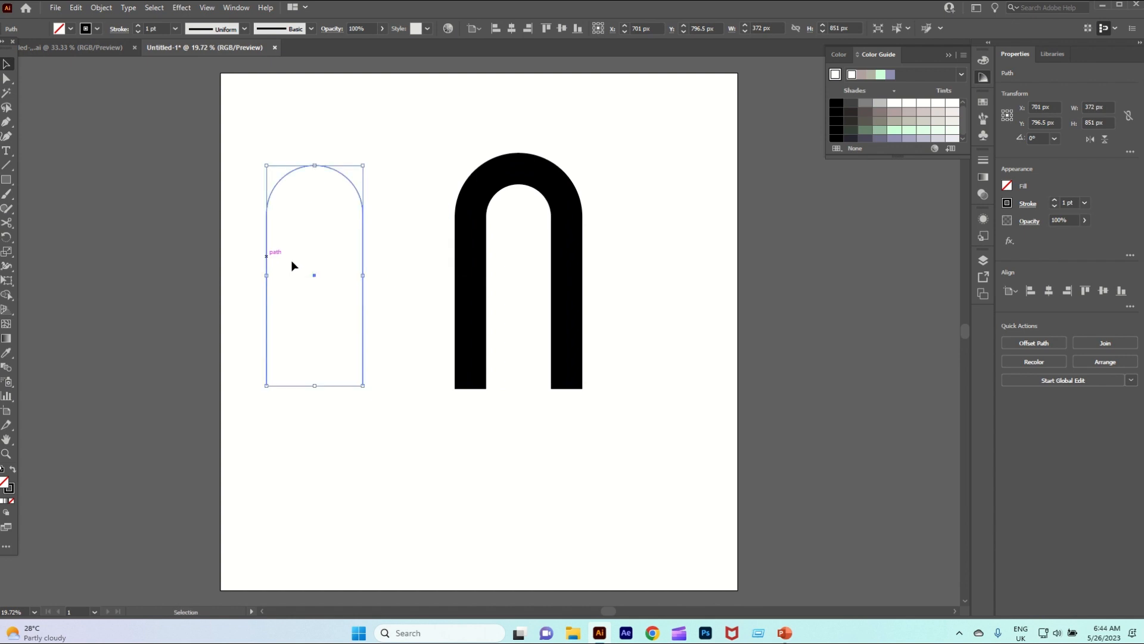
Expand the thick arch's stroke into an editable outlined shape
left_click(491, 202)
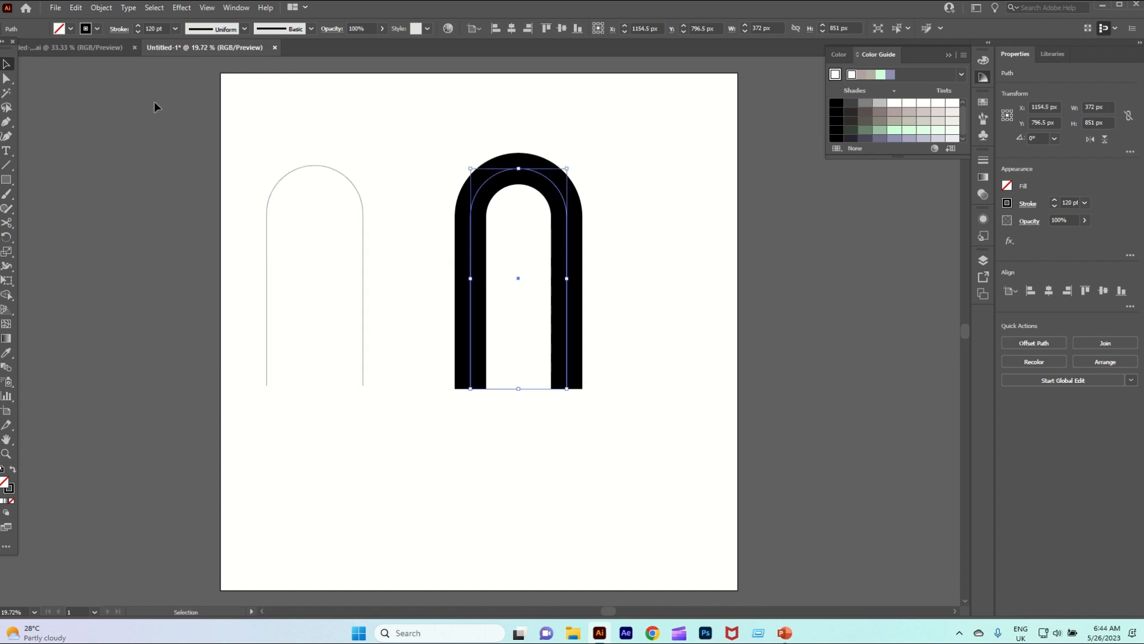
left_click(101, 7)
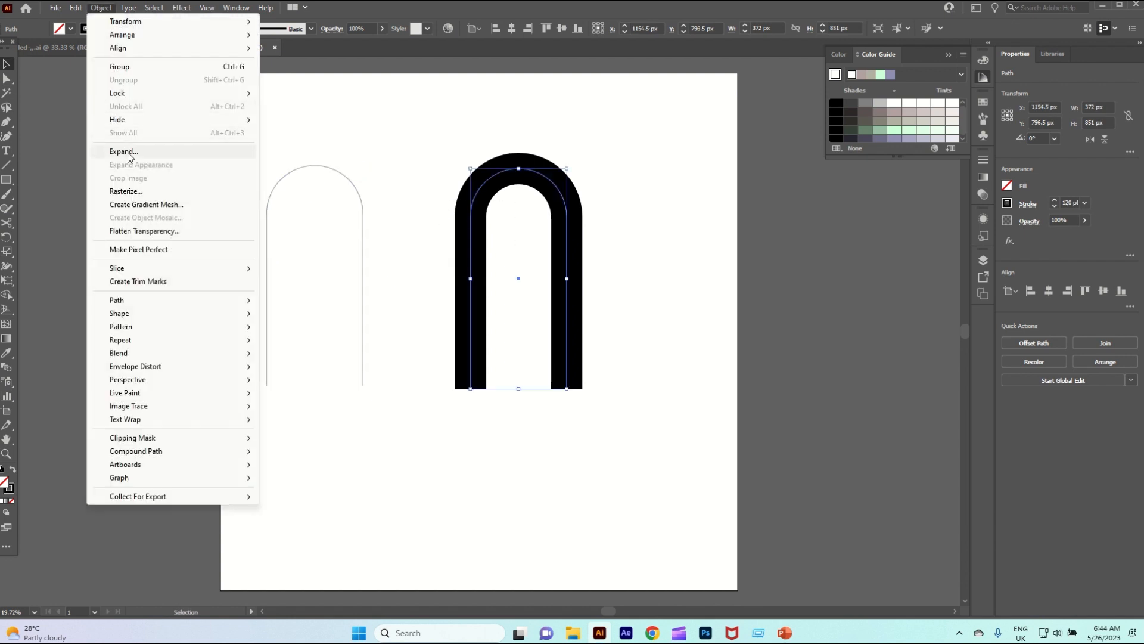
left_click(128, 153)
left_click(522, 380)
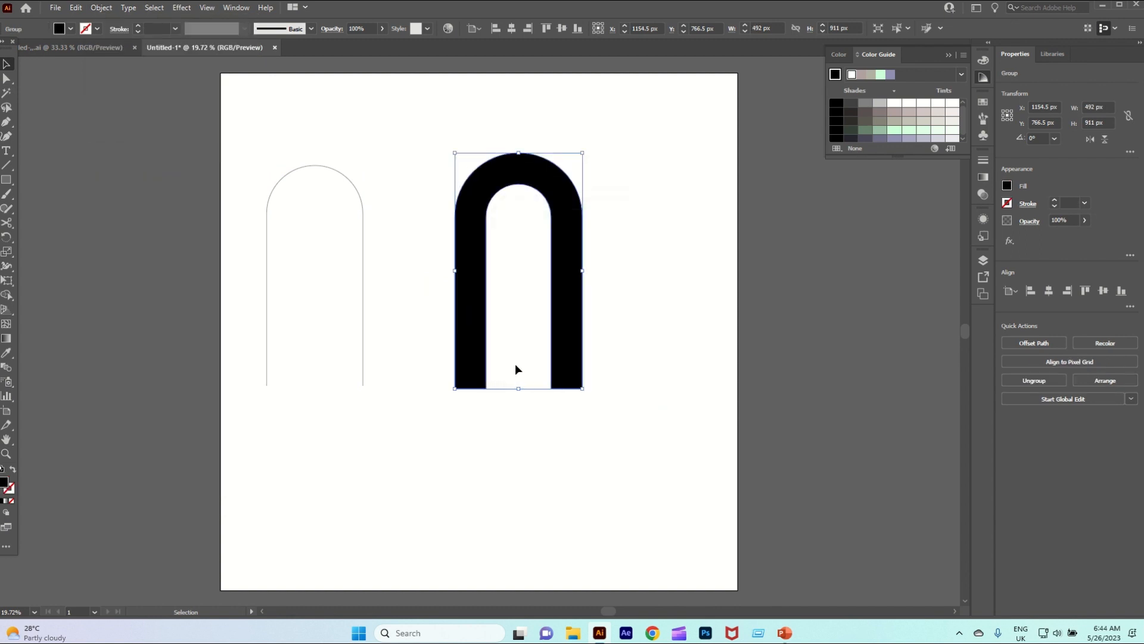
Set the expanded arch's fill to None and give it a 1 pt black stroke
left_click(71, 29)
left_click(2, 50)
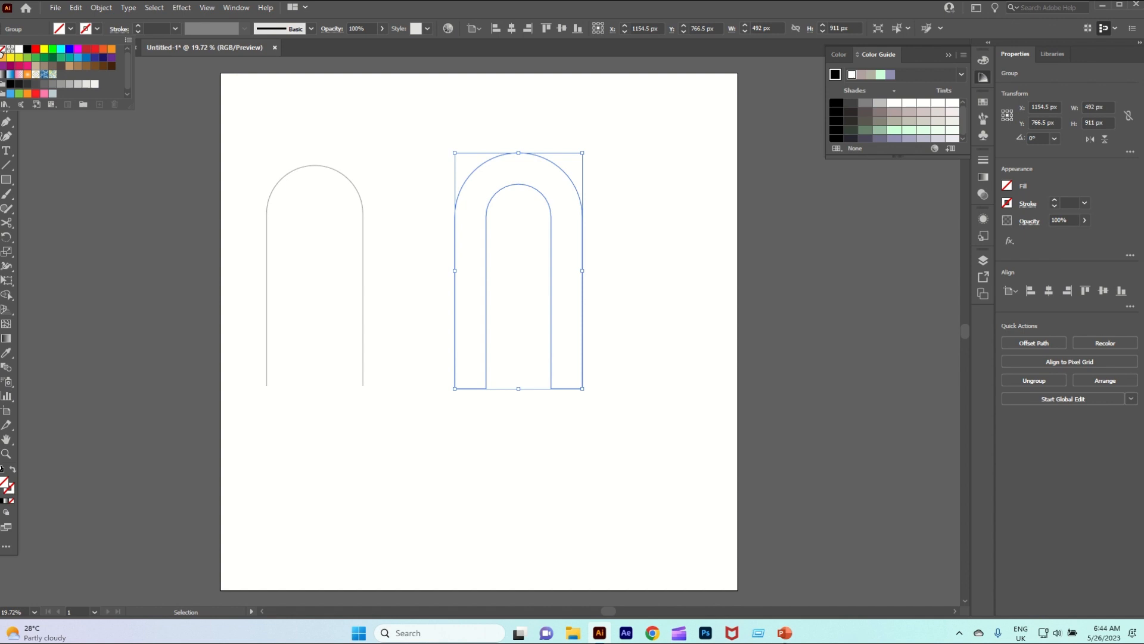
left_click(138, 26)
left_click(138, 26)
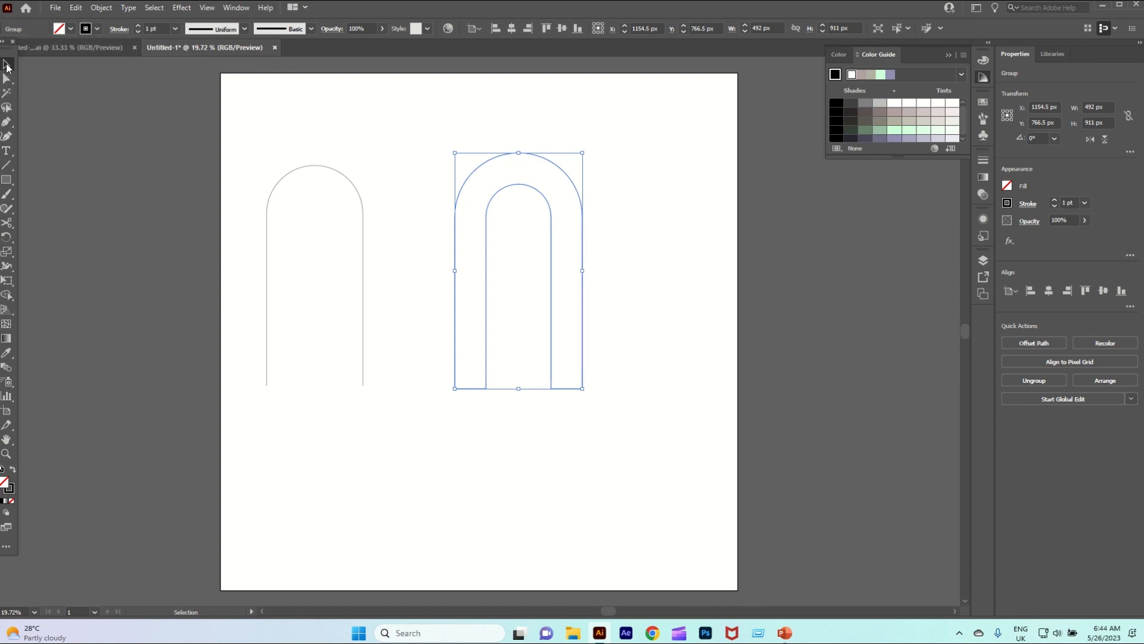
Round the inner bottom corner of each leg of the expanded arch to the maximum radius of about 120 px
left_click(7, 78)
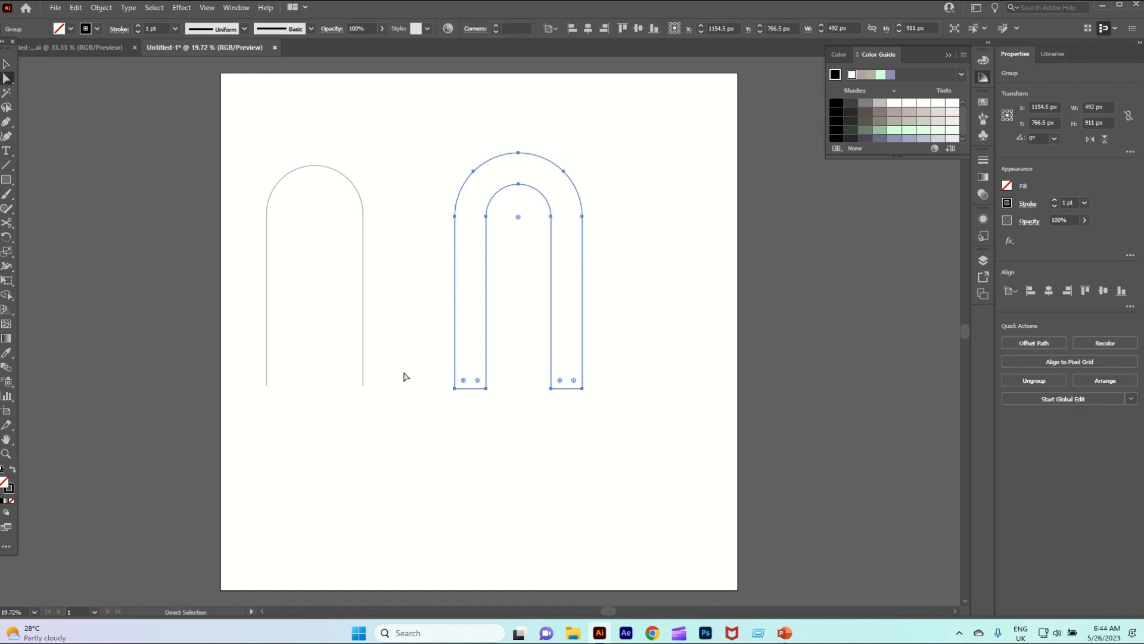
left_click(493, 374)
left_click(485, 387)
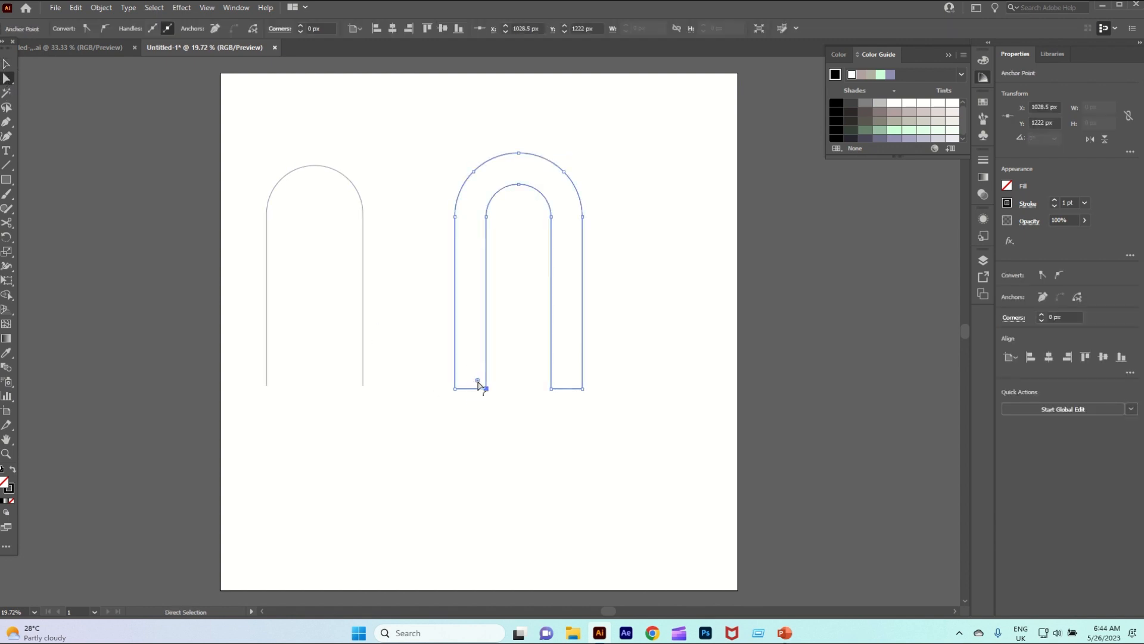
left_click_drag(478, 381, 412, 309)
left_click_drag(535, 363, 628, 348)
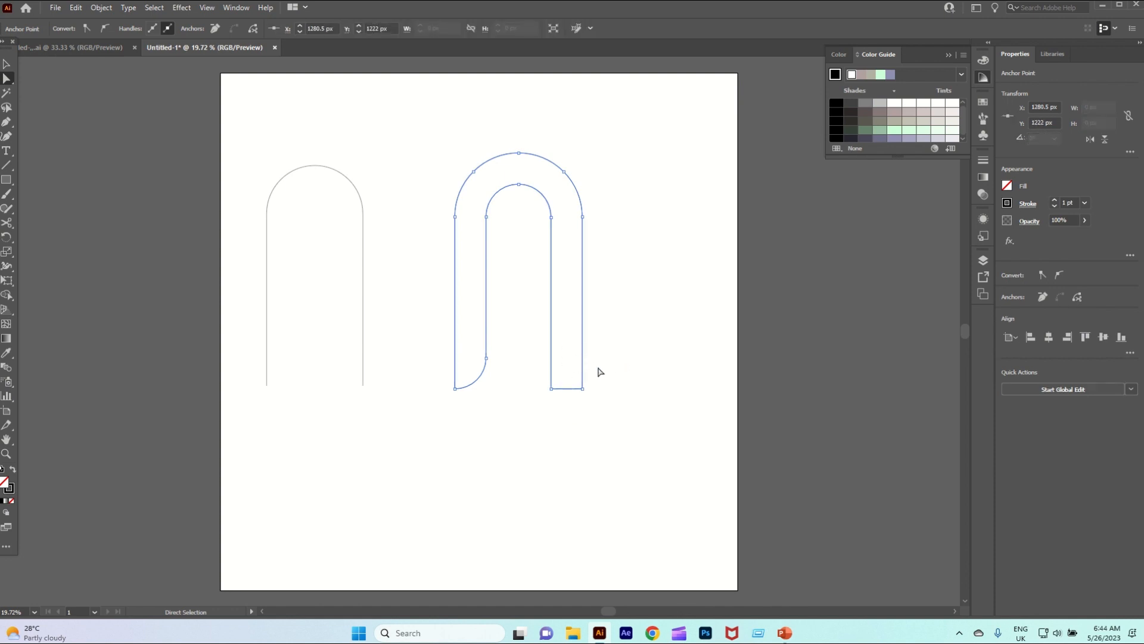
left_click(552, 388)
left_click_drag(556, 386, 609, 364)
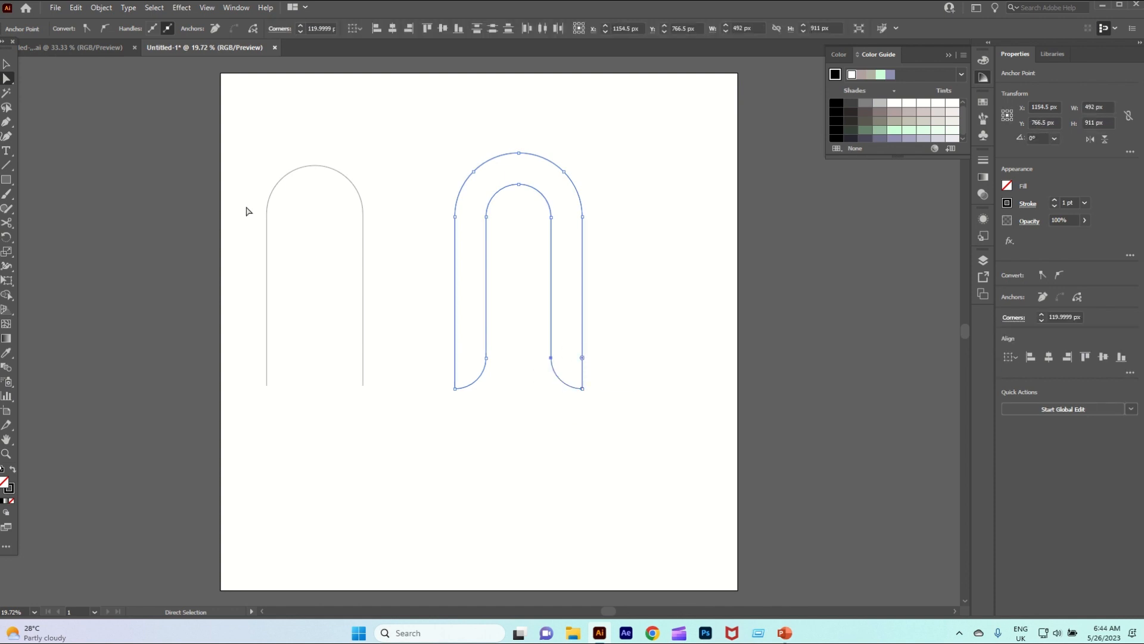
Move the thin arch horizontally onto the thick arch, centering it between the thick arch's inner and outer edges
left_click(7, 64)
left_click(203, 188)
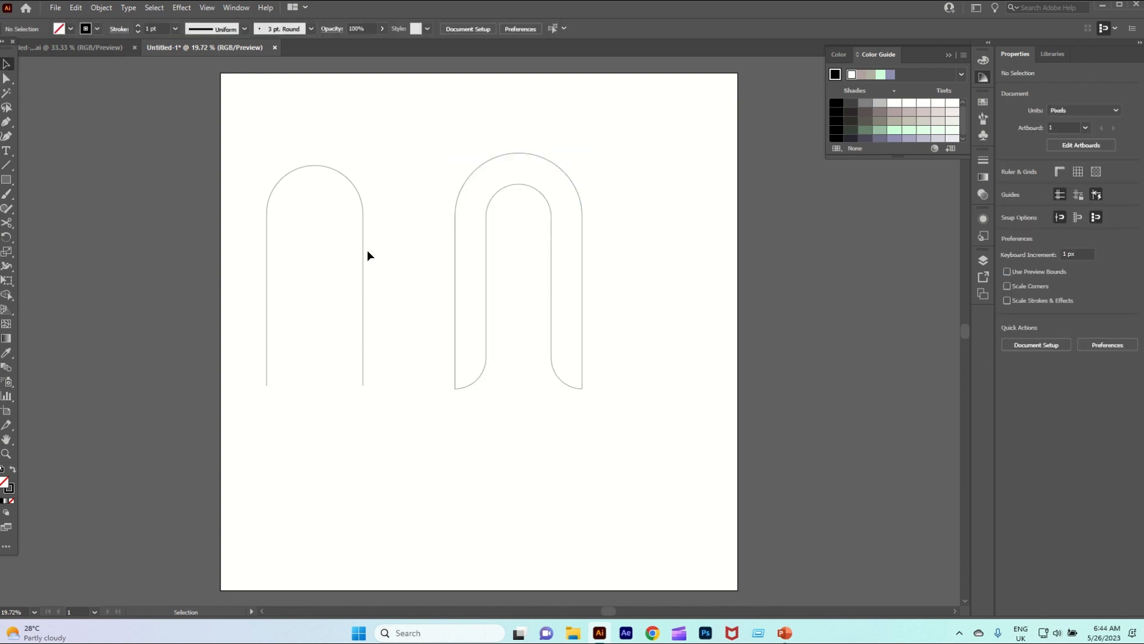
left_click_drag(365, 248, 565, 262)
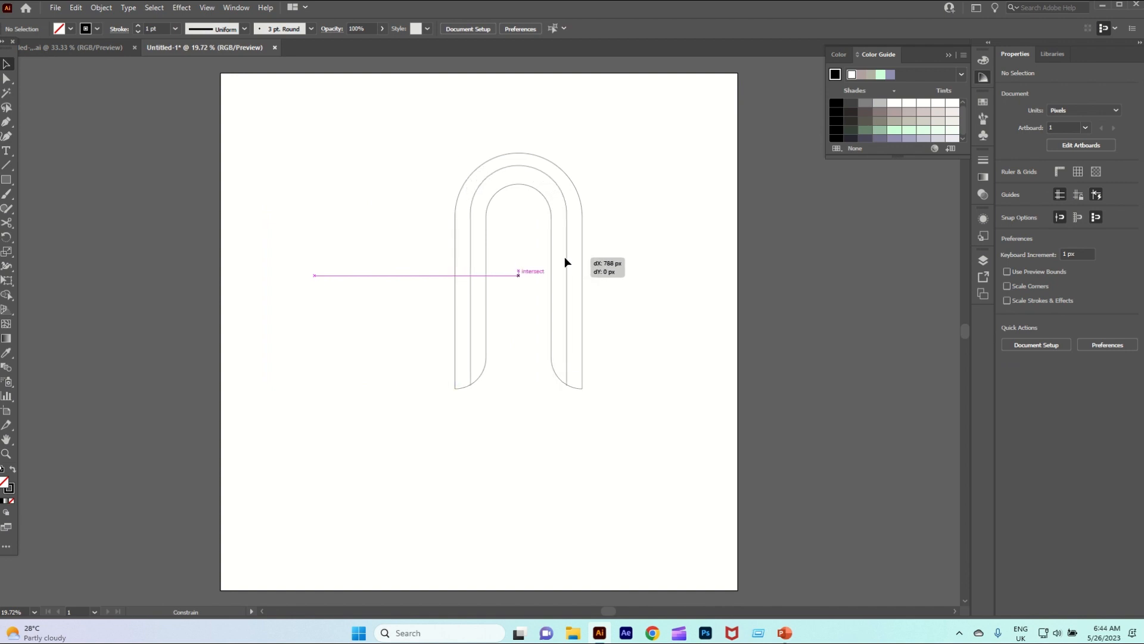
left_click_drag(565, 258, 565, 256)
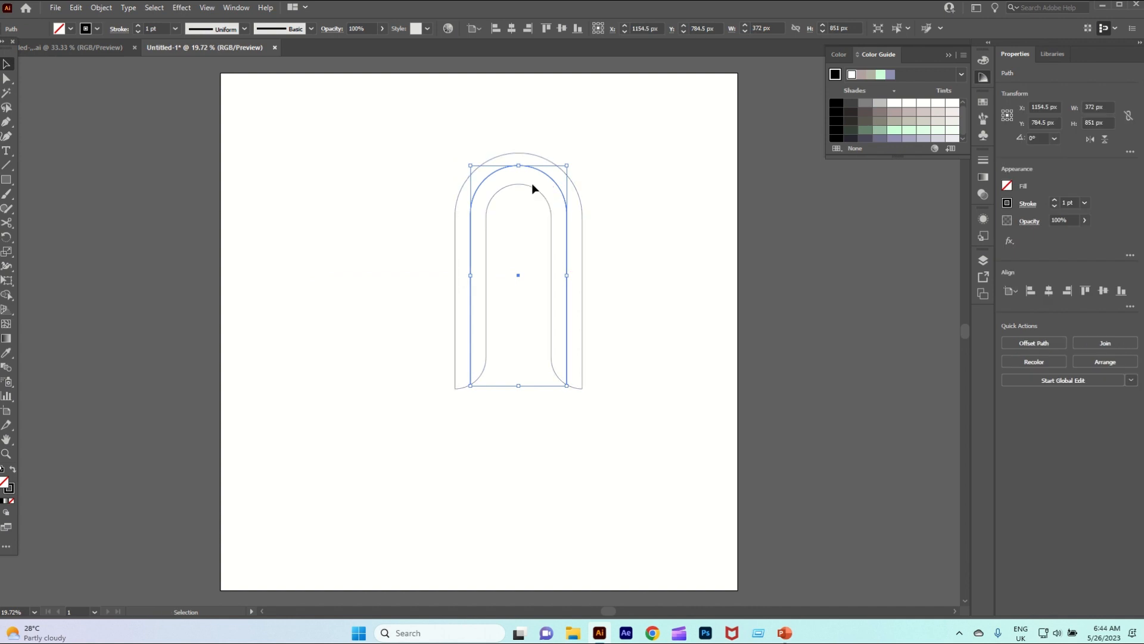
Nudge the thin arch down 9 px so its leg ends nearly reach the bottom of the thick arch
key("Down")
key("Down")
key("Down")
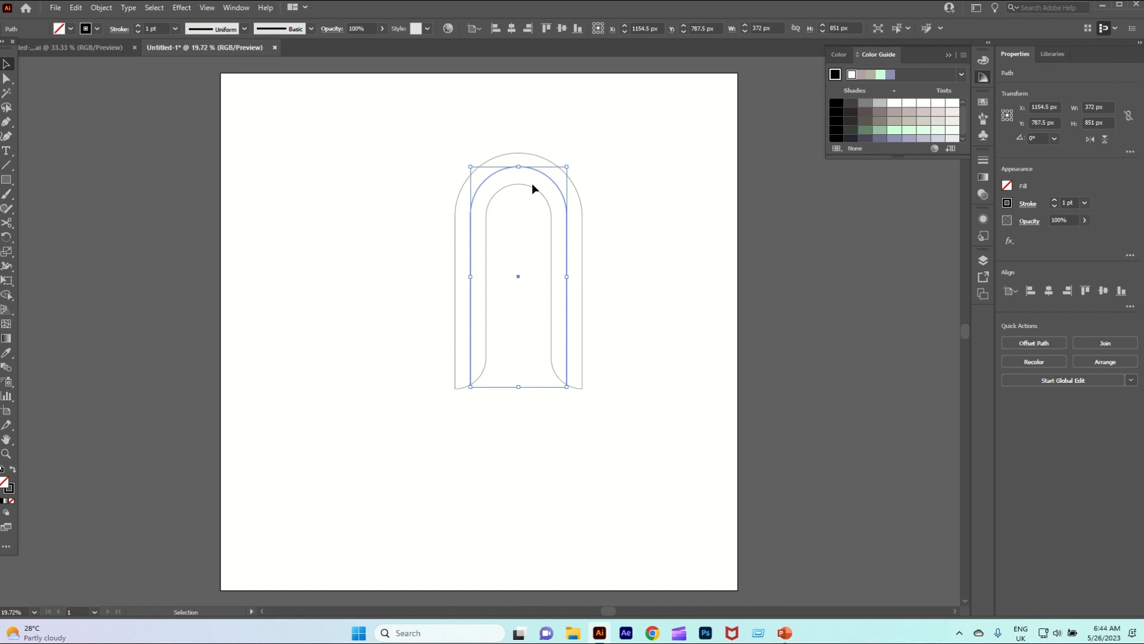
key("Down")
key("Down")
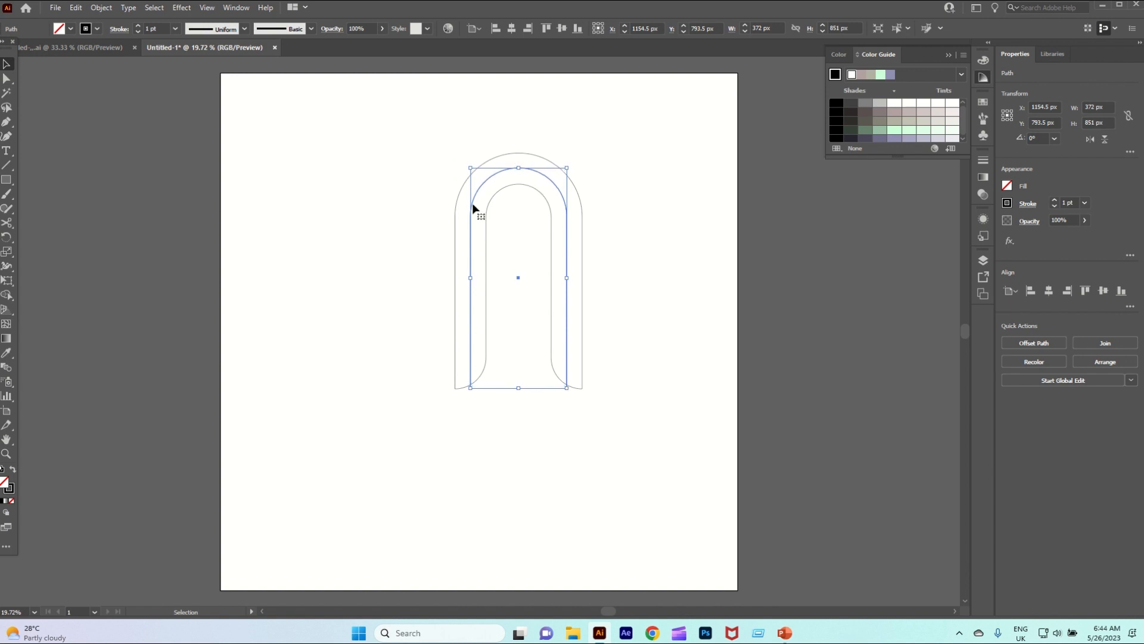
Select both arches and use the Shape Builder tool to split the thick arch into an inner and an outer band
left_click(441, 220)
left_click_drag(383, 195, 589, 319)
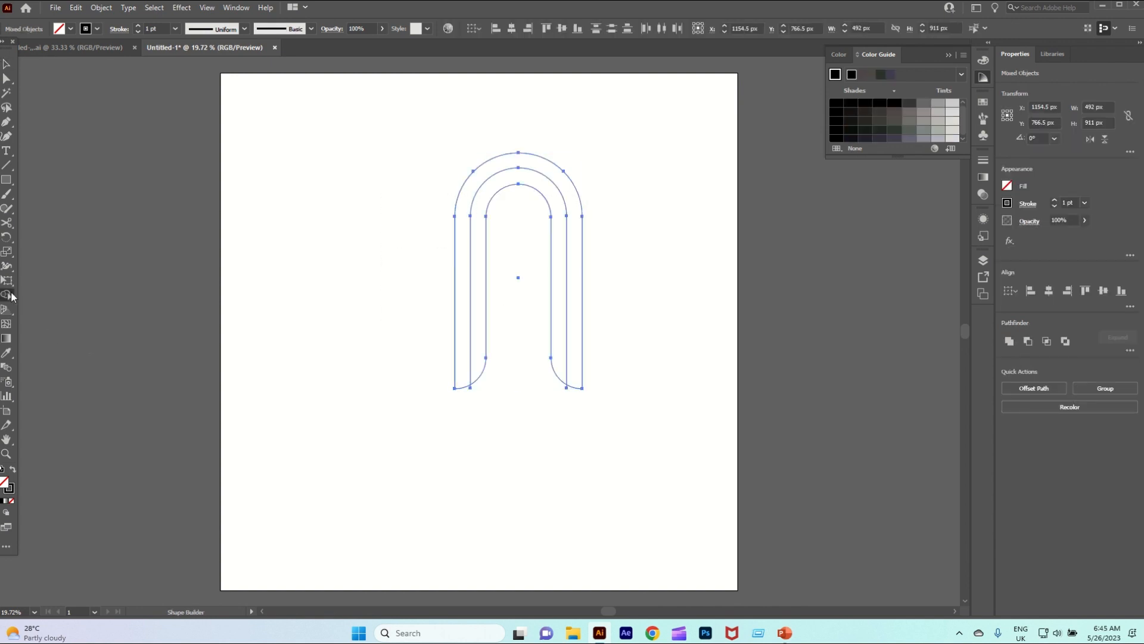
left_click_drag(12, 296, 36, 293)
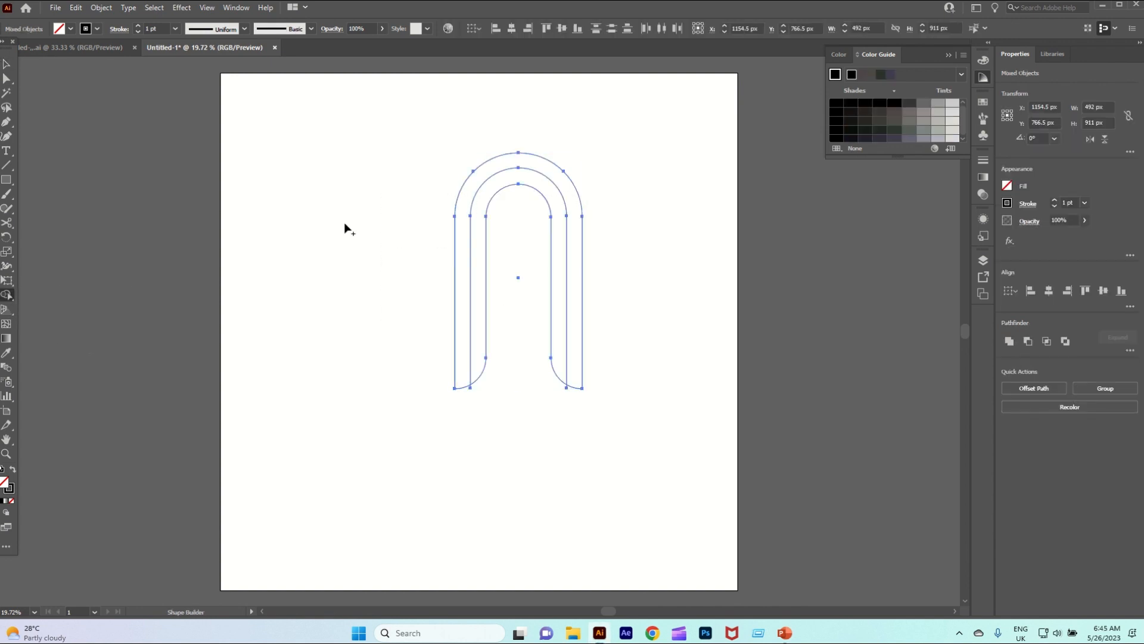
left_click(477, 221)
left_click(465, 227)
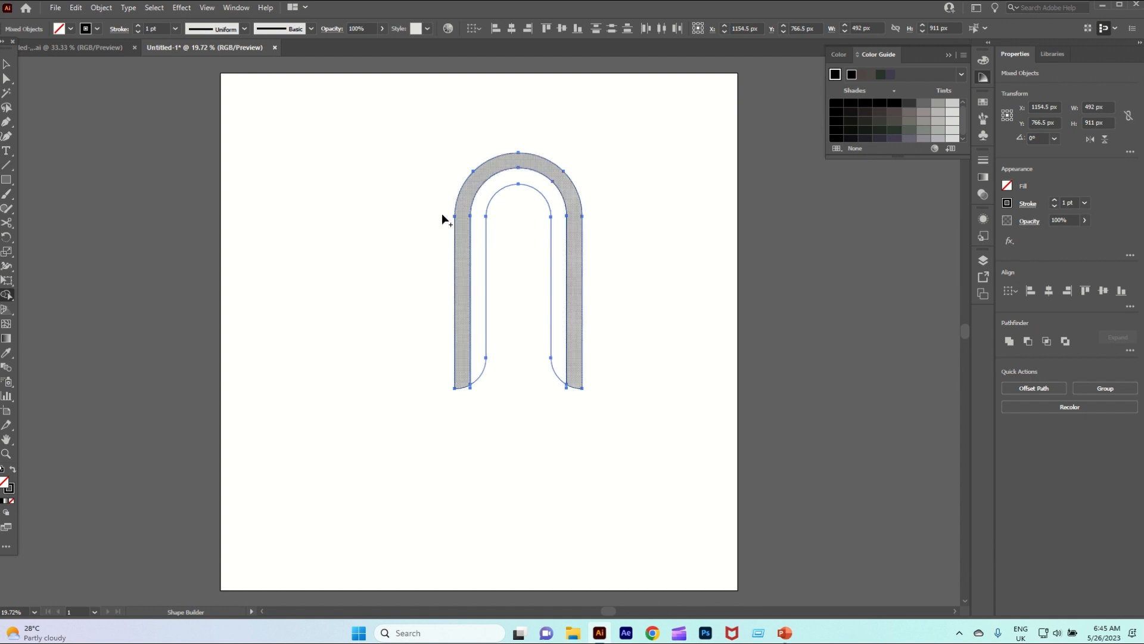
Fill the inner band of the arch with RGB Cyan and the outer band with blue using the Shape Builder tool
left_click(71, 28)
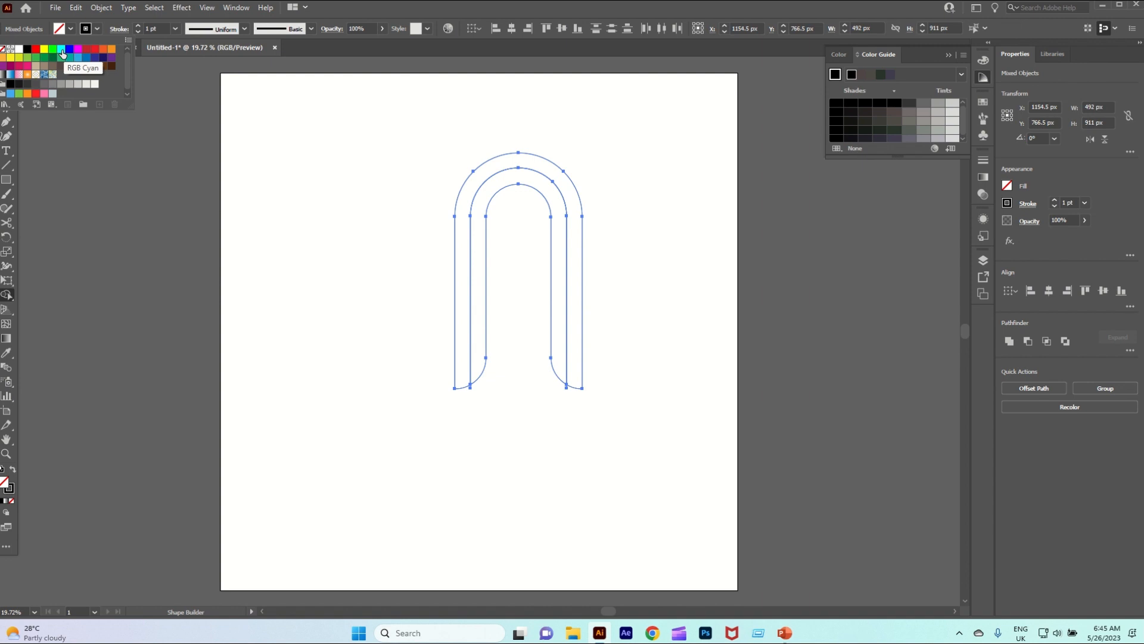
left_click(62, 54)
left_click(487, 203)
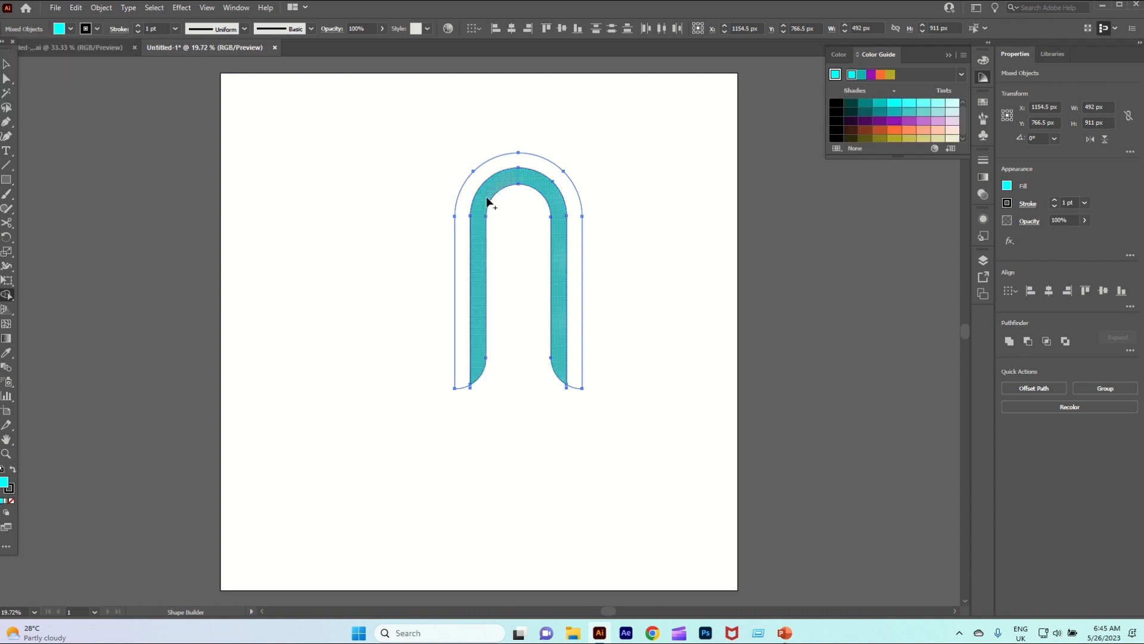
left_click(72, 29)
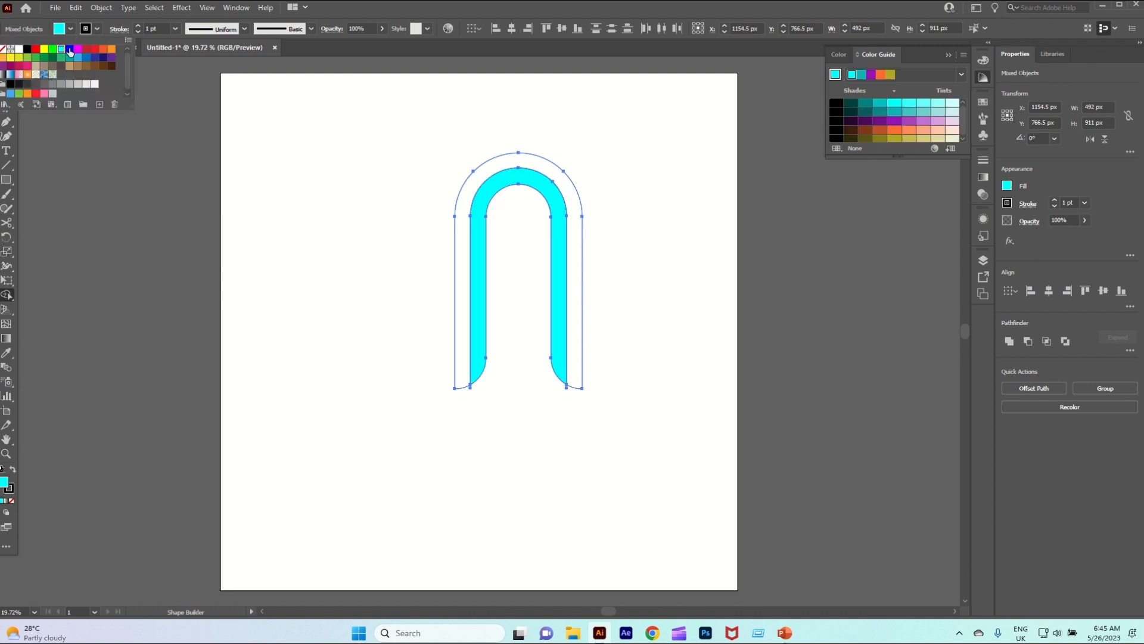
left_click(69, 50)
left_click(461, 222)
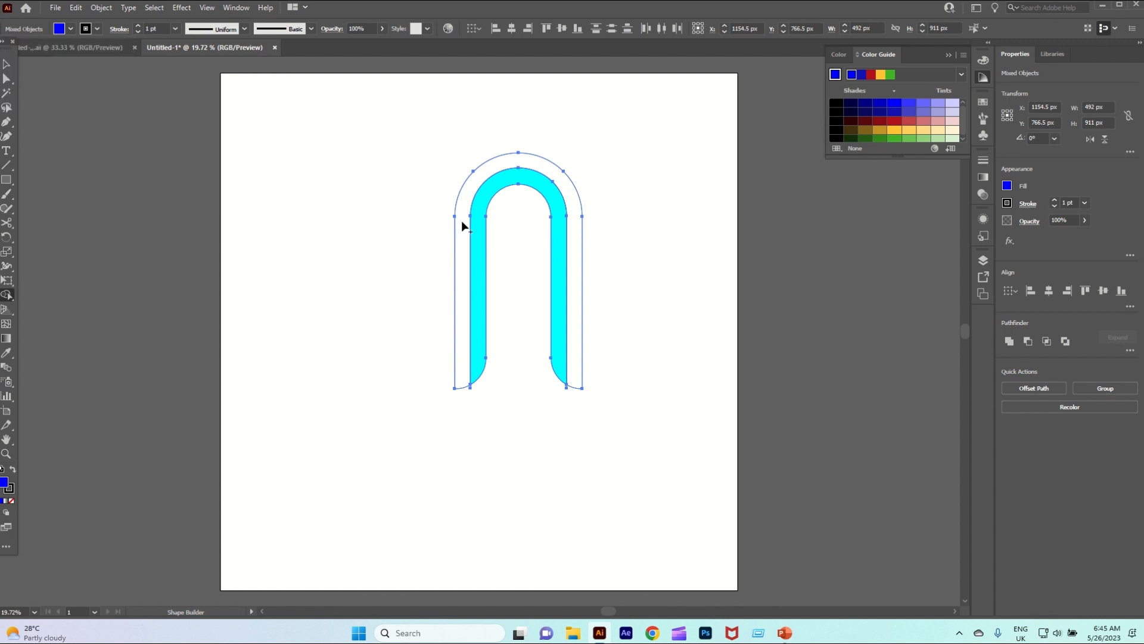
left_click(462, 221)
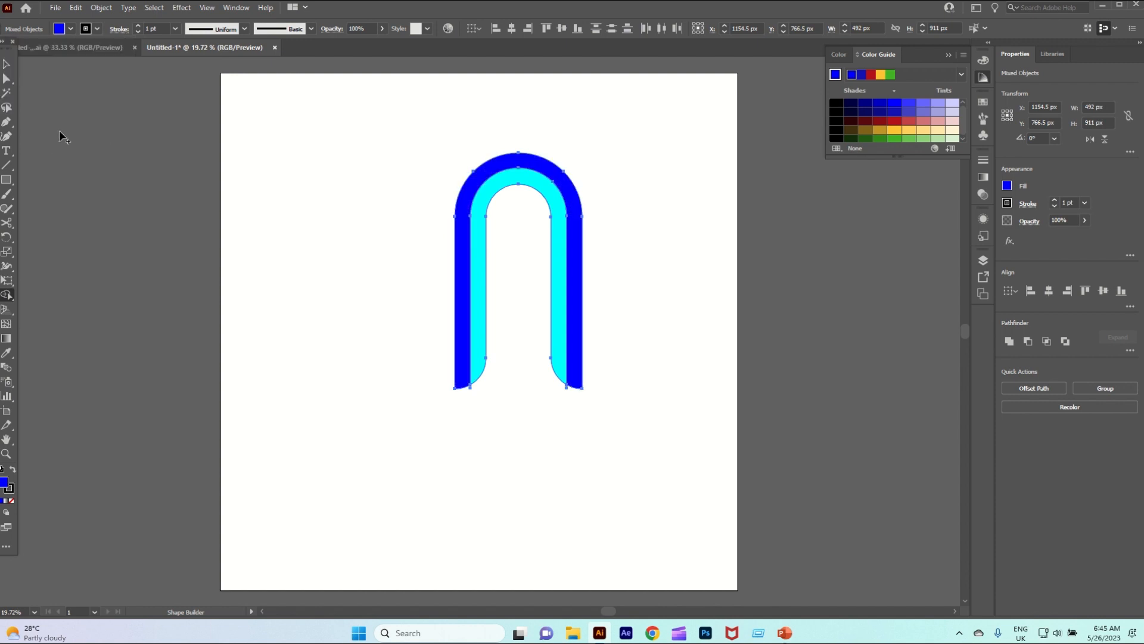
Remove the leftover line stubs protruding below both leg ends of the arch with the Shape Builder tool
left_click(6, 64)
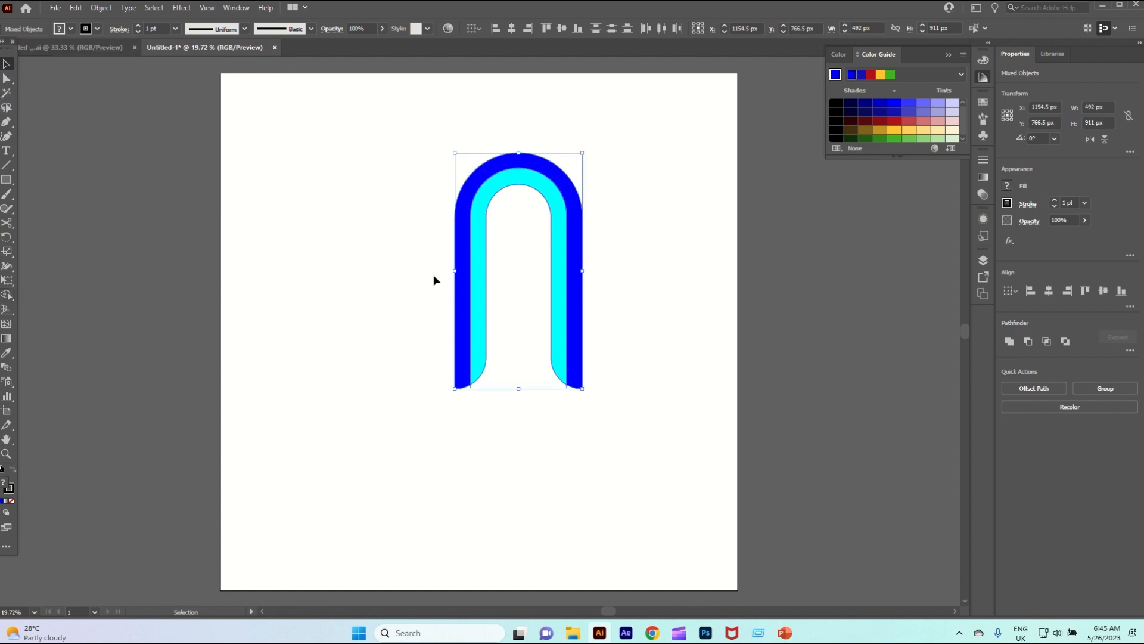
left_click(10, 295)
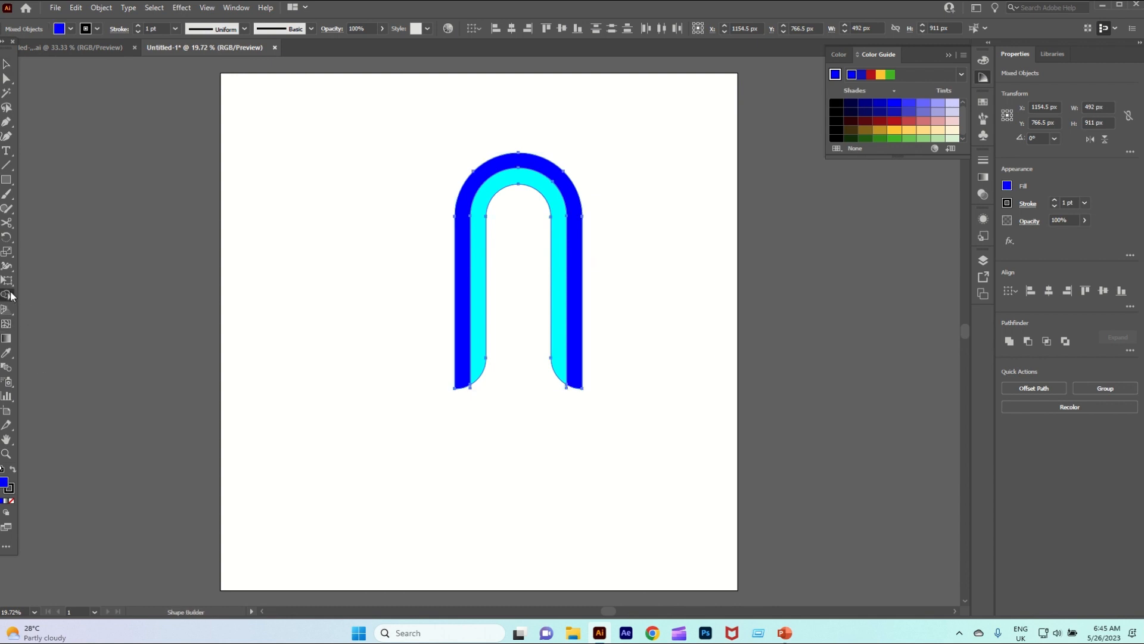
scroll(540, 438, "up", 3)
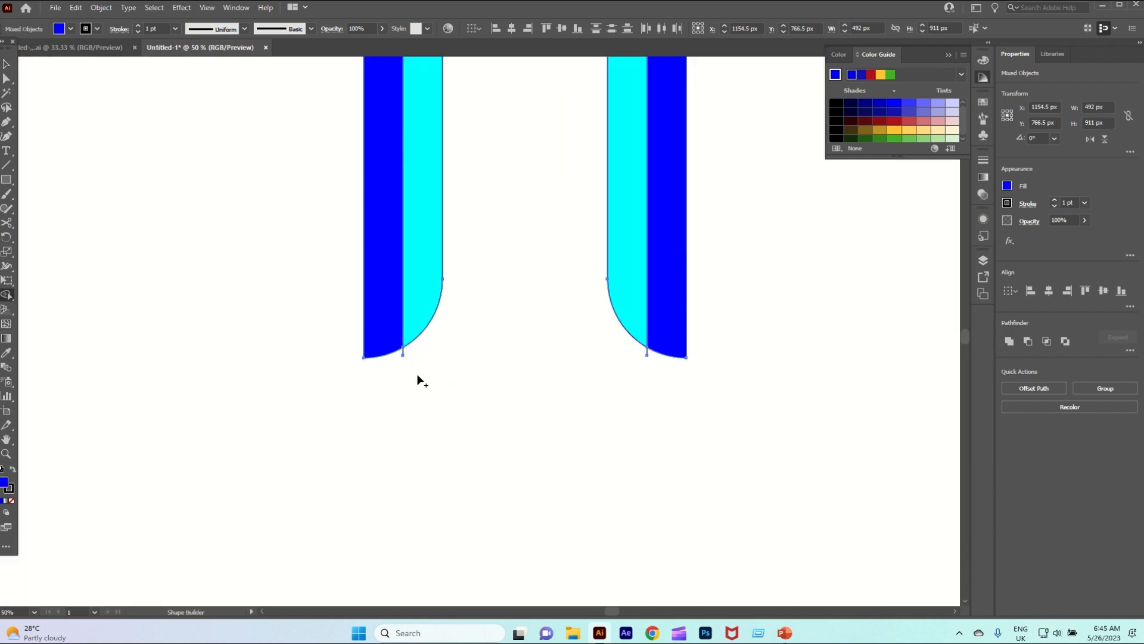
scroll(403, 363, "up", 3)
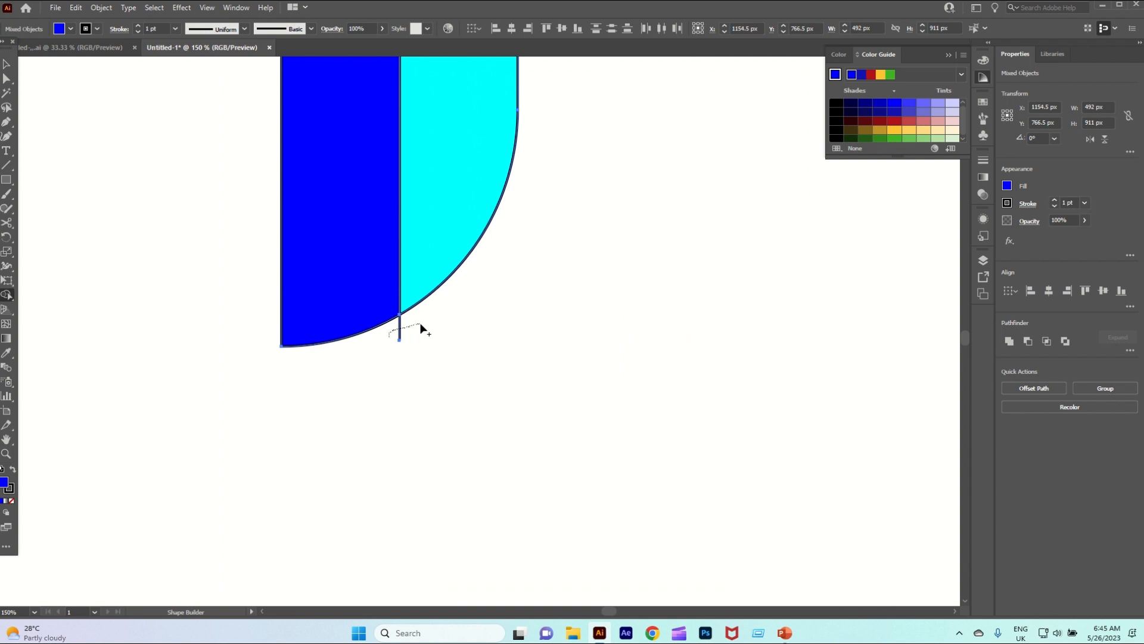
scroll(417, 322, "down", 3)
scroll(624, 335, "up", 3)
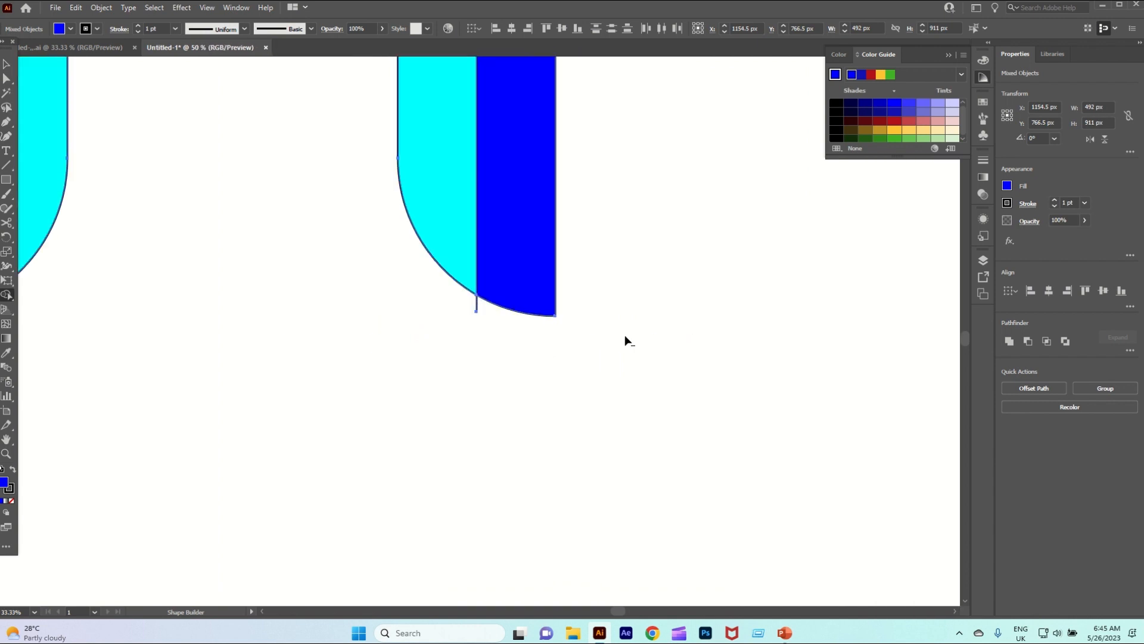
left_click_drag(489, 314, 490, 314)
scroll(490, 314, "down", 5)
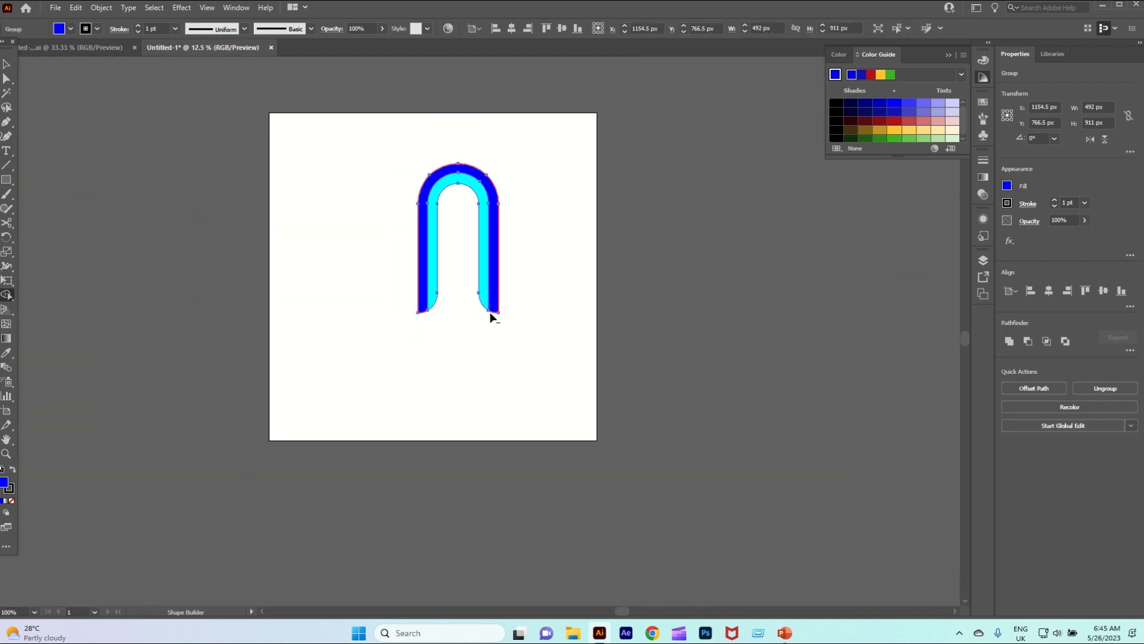
scroll(485, 255, "up", 2)
scroll(436, 187, "up", 2)
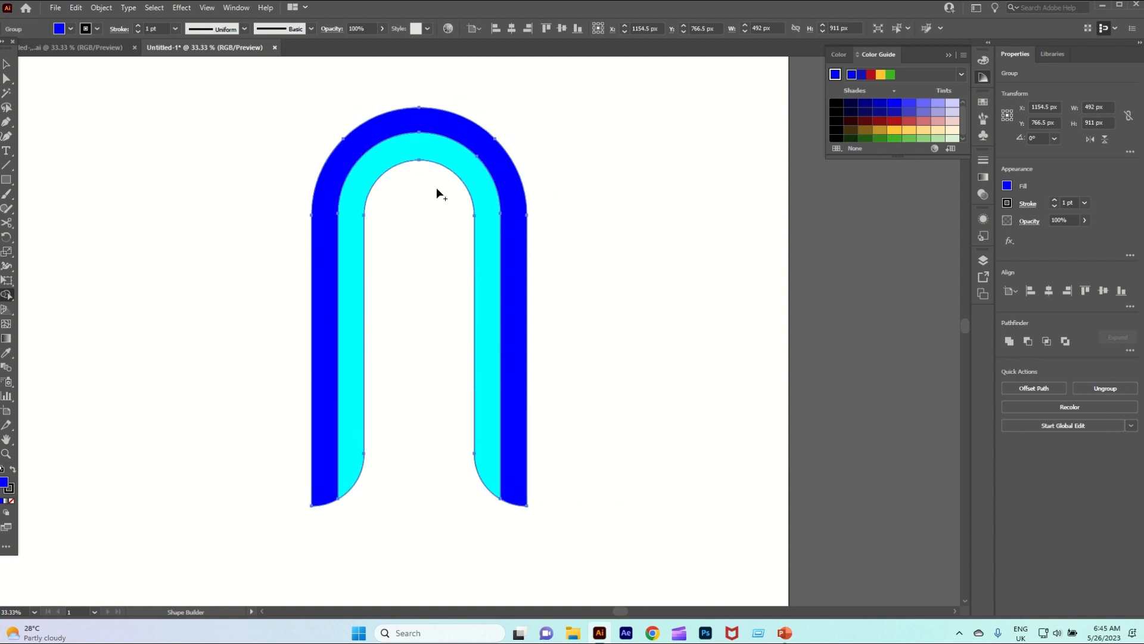
Set the arch group's stroke to None and rotate the group about 38° counterclockwise
left_click(4, 68)
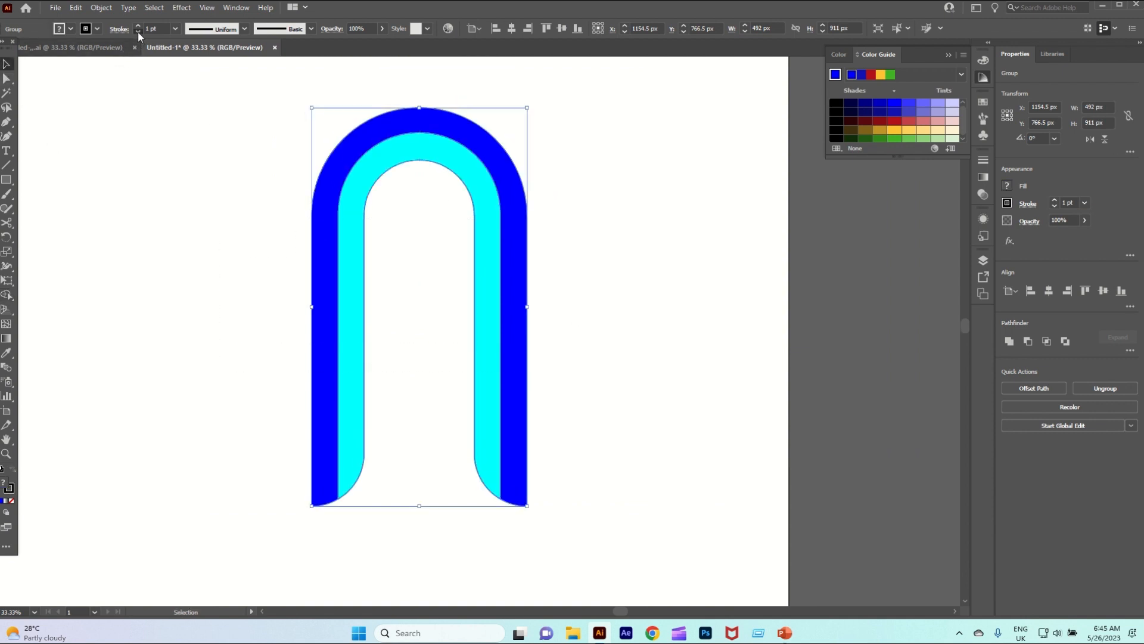
left_click(220, 174)
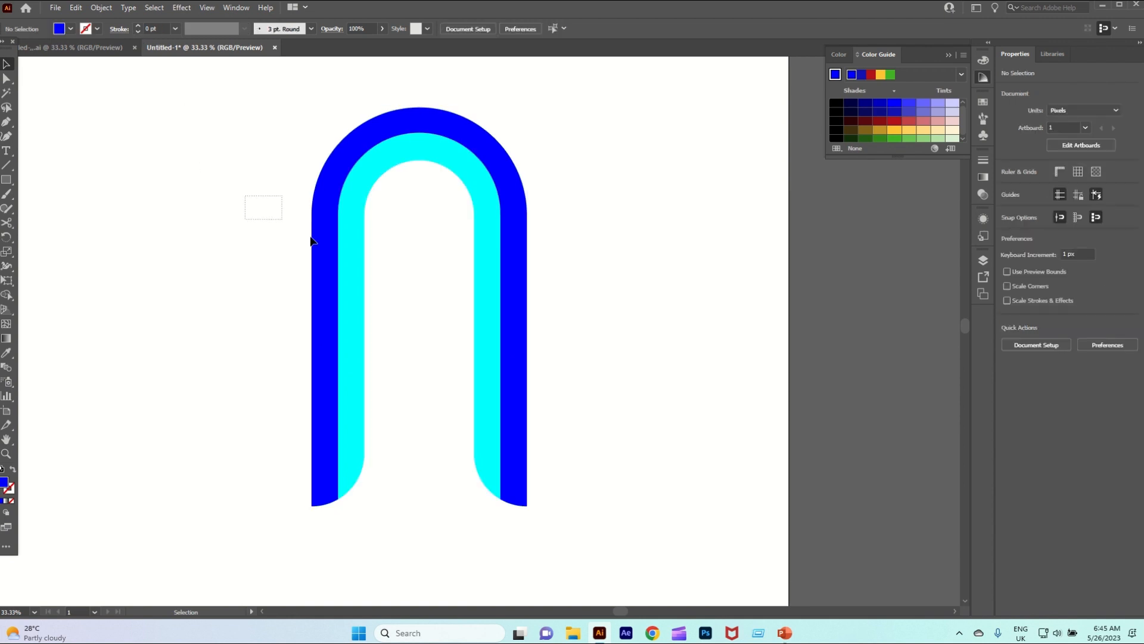
left_click_drag(310, 240, 322, 248)
scroll(494, 261, "down", 2)
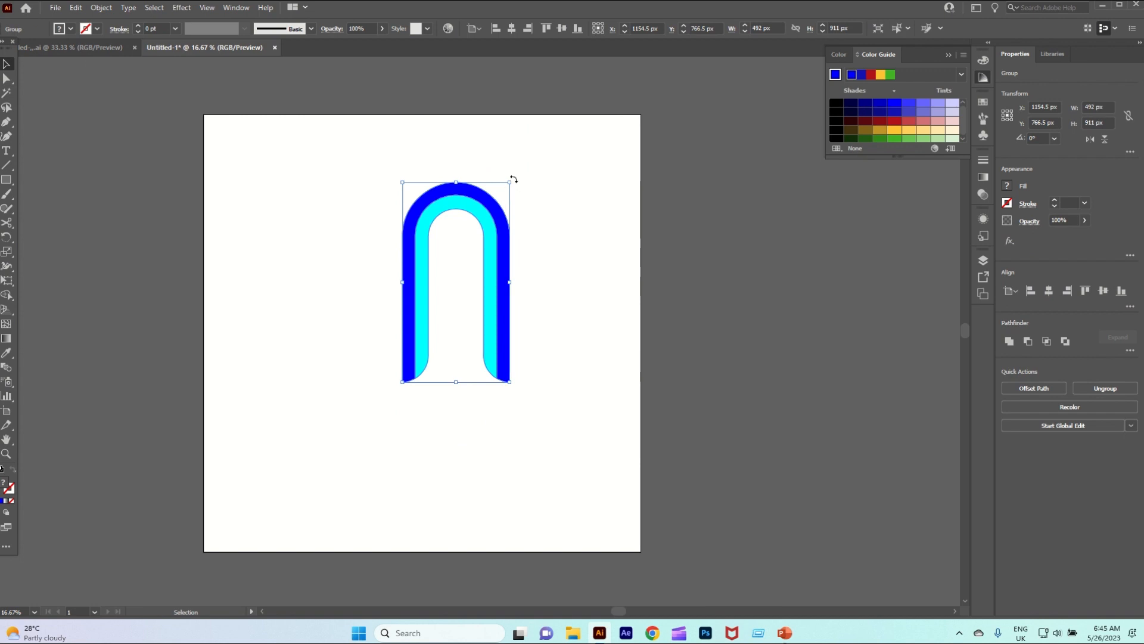
left_click_drag(513, 179, 439, 166)
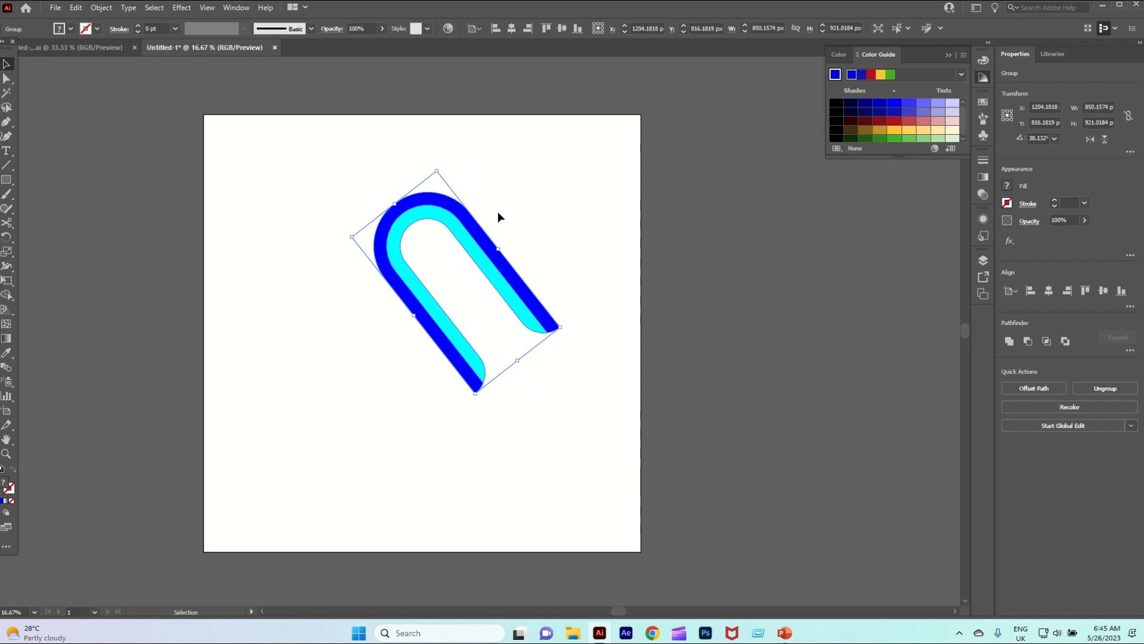
Copy the tilted arch, paste it in place, rotate the copy 90° clockwise across the original, and keep it in front
left_click(76, 10)
left_click(108, 64)
left_click(75, 8)
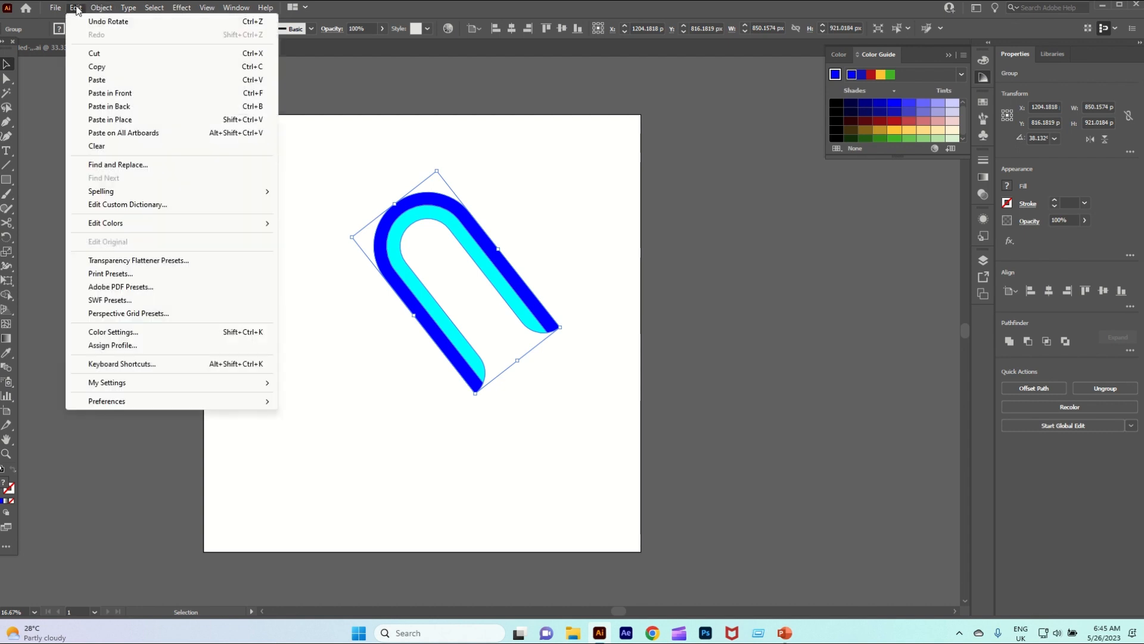
left_click(115, 124)
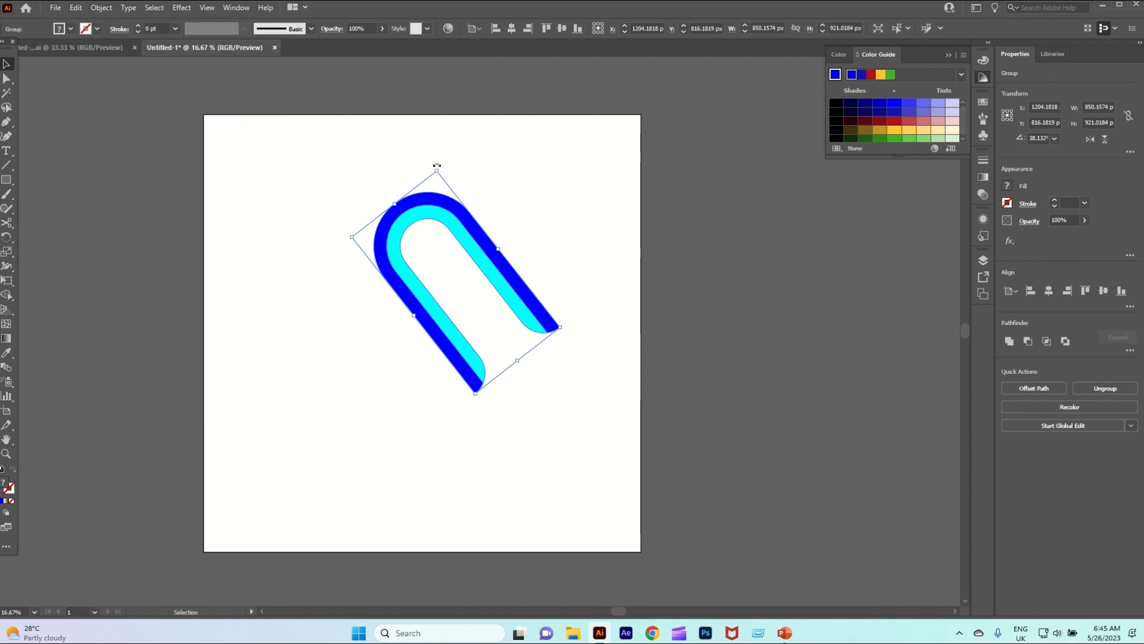
left_click_drag(437, 166, 587, 226)
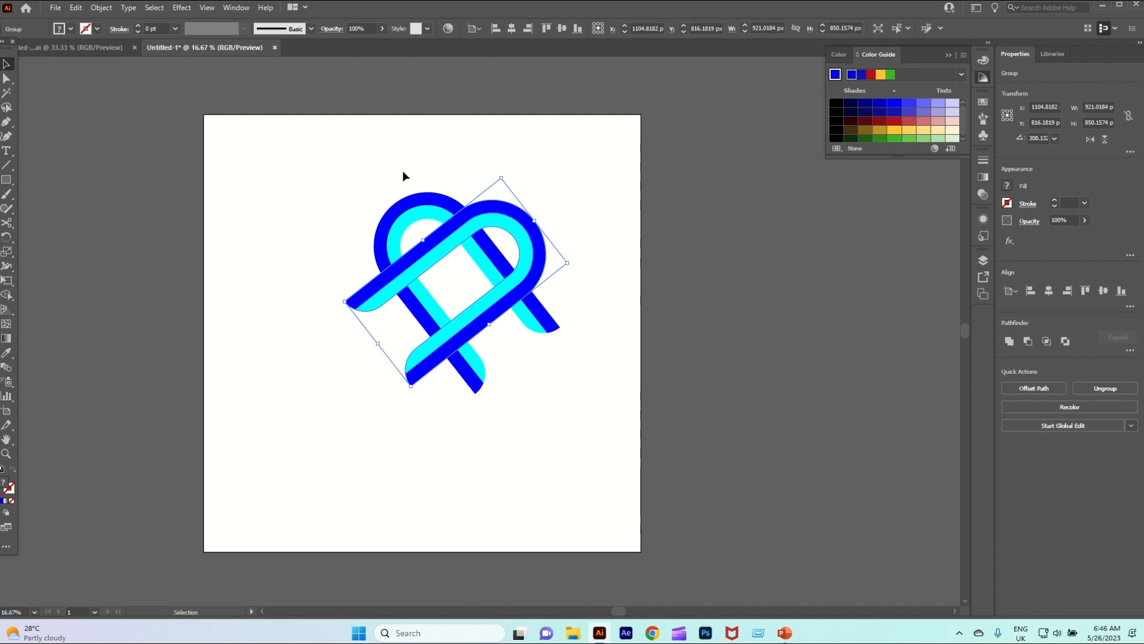
key("ctrl+shift+bracketright")
Show the gradient settings and place a duplicate of both crossed arches over the artboard's left edge
left_click(983, 177)
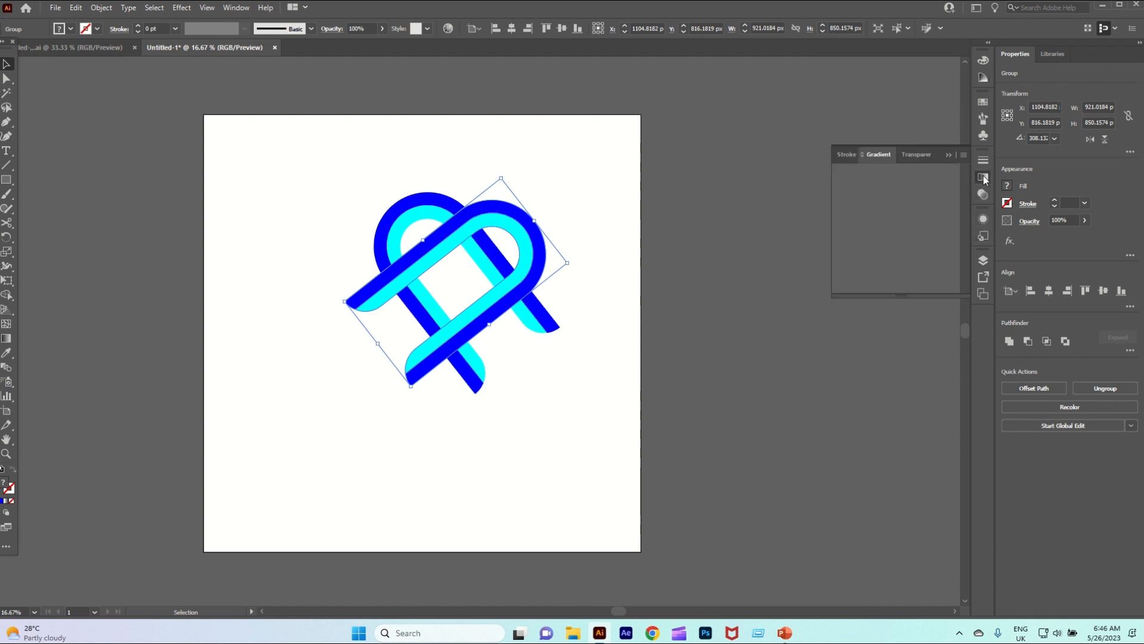
left_click(664, 294)
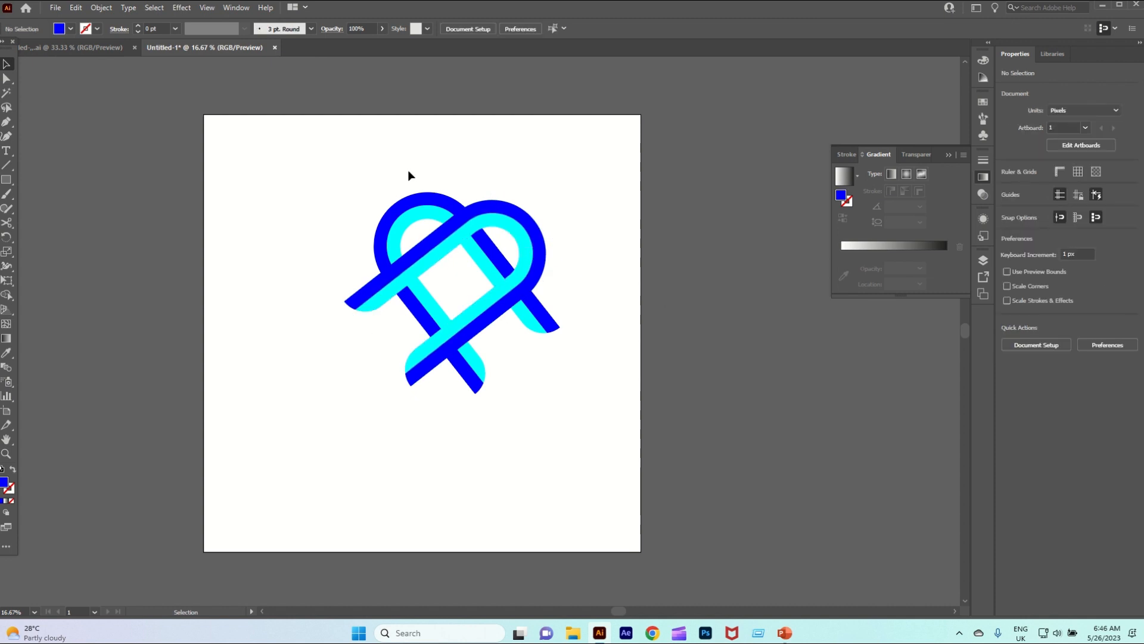
left_click_drag(407, 170, 555, 349)
left_click_drag(457, 226, 171, 223)
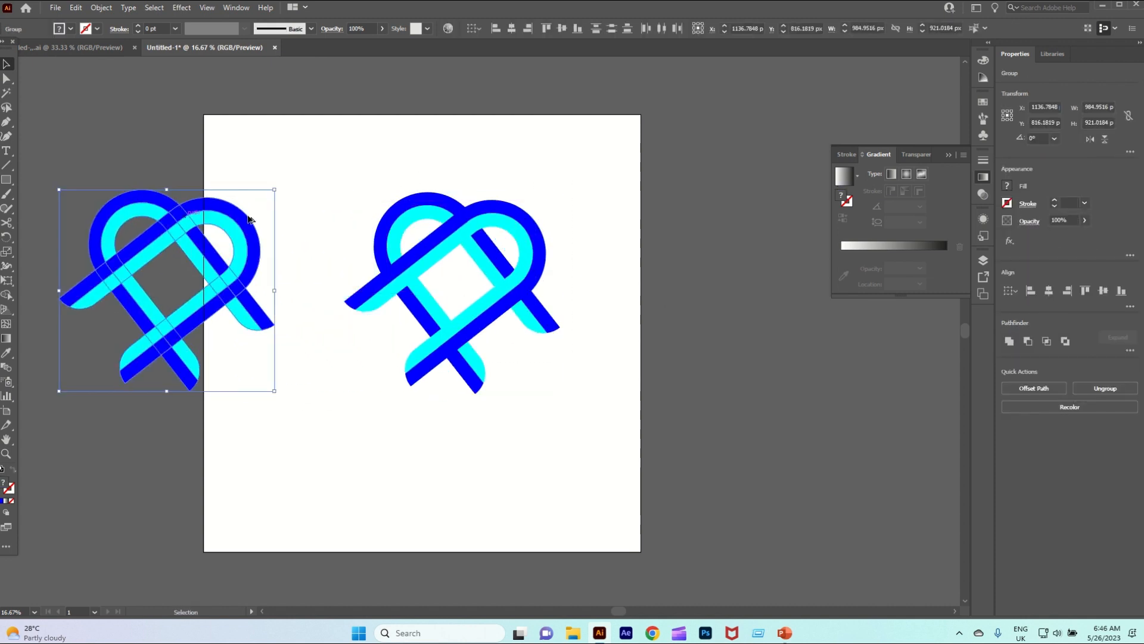
Select the two original crossed arches on the artboard and ungroup them
left_click(496, 193)
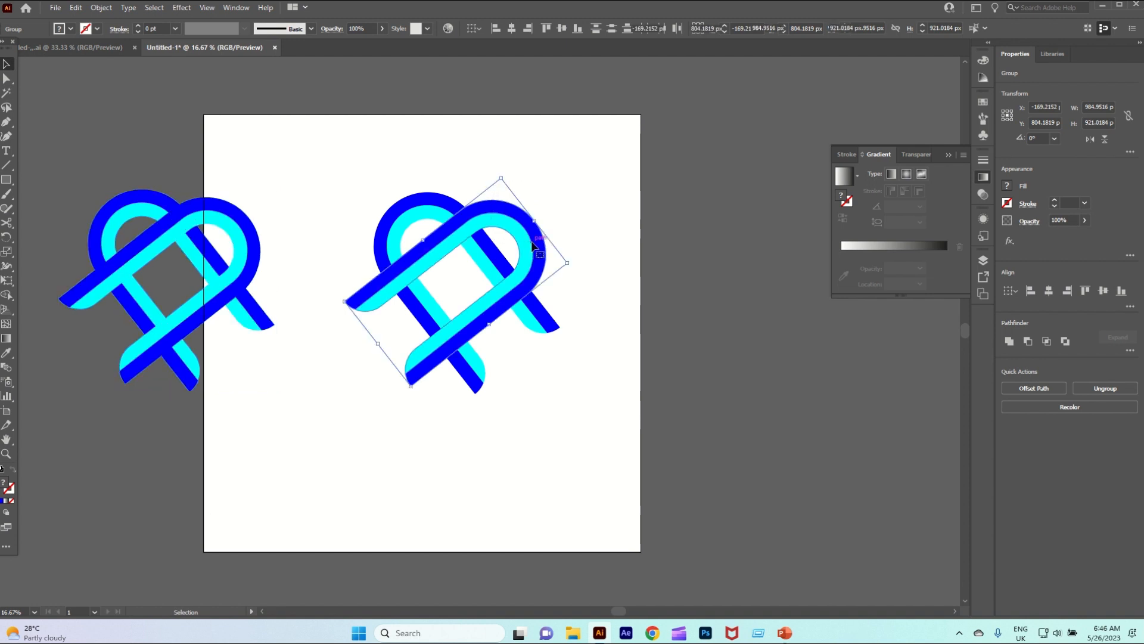
left_click(400, 198, "shift")
left_click(97, 9)
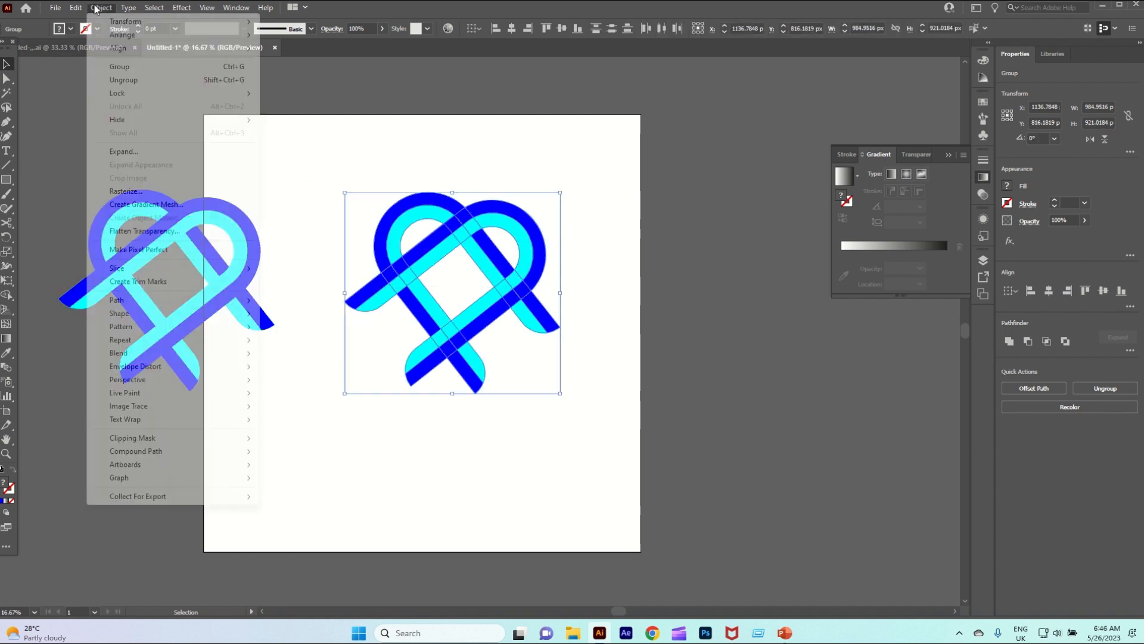
left_click(125, 80)
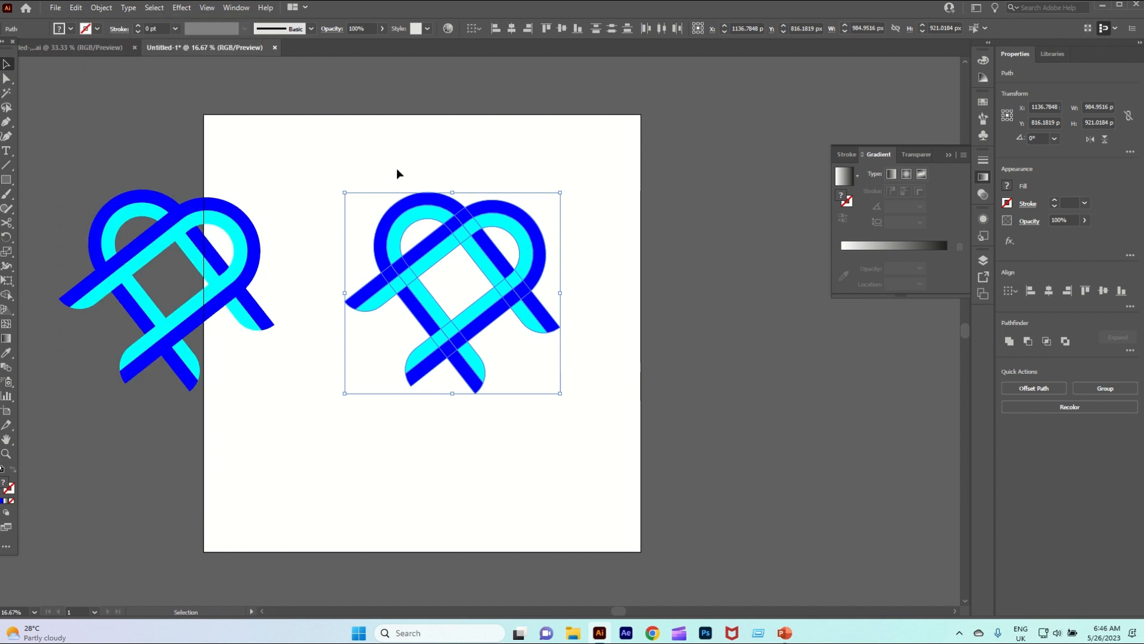
Fill the outer band of the front arch with a linear white-to-black gradient
left_click(507, 235)
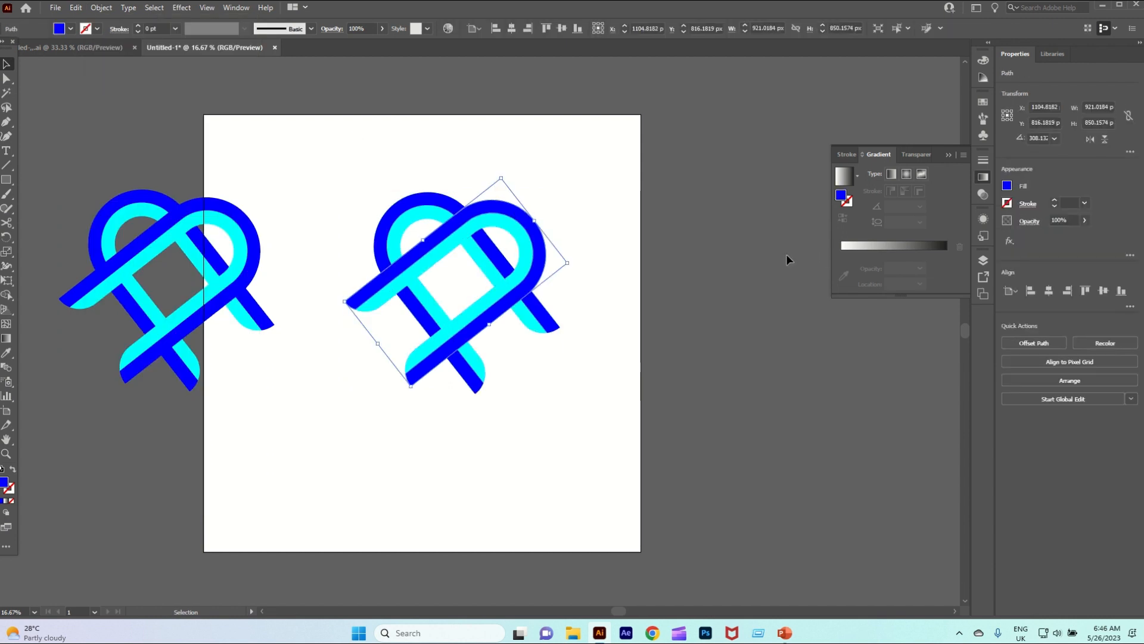
left_click(865, 247)
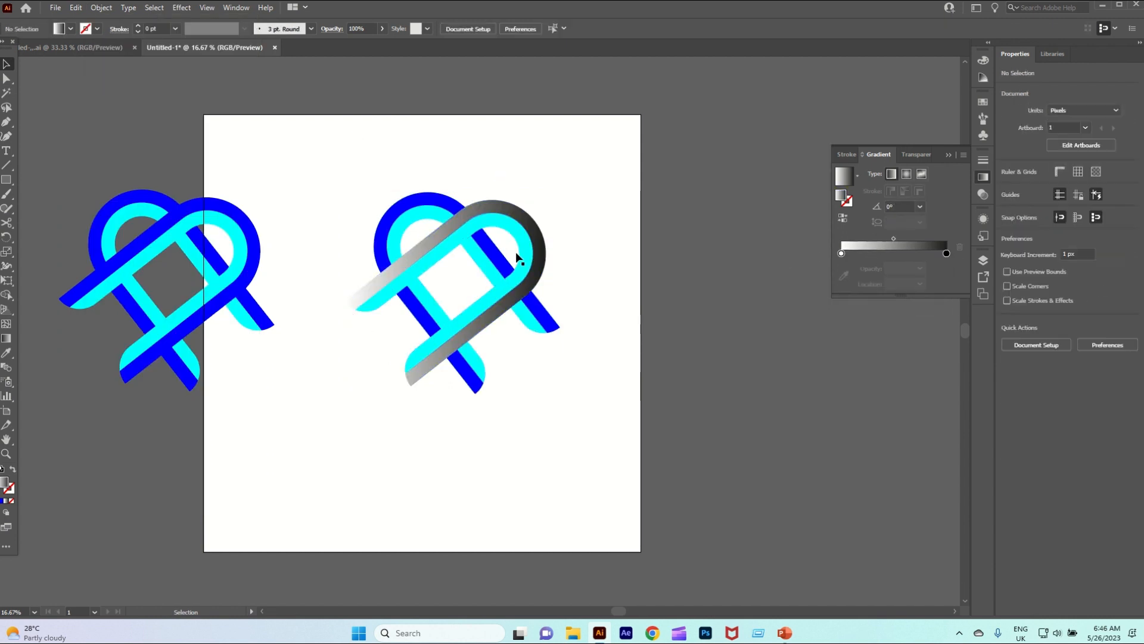
Fill the inner band of the front arch with the linear gradient and reverse it to run black to white
left_click(525, 238)
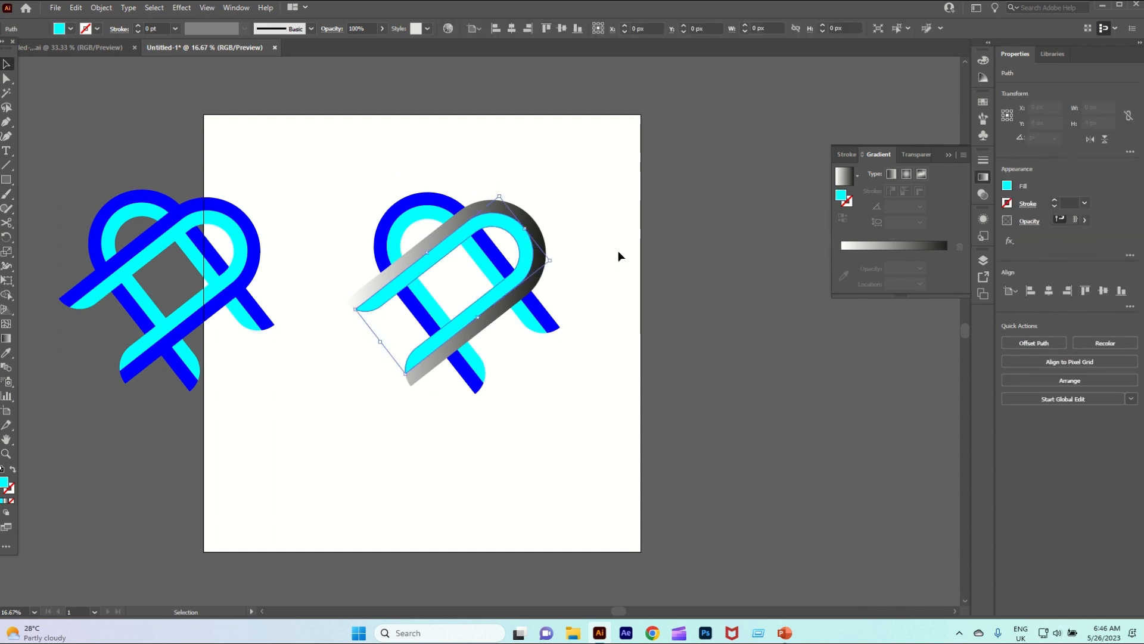
left_click(911, 251)
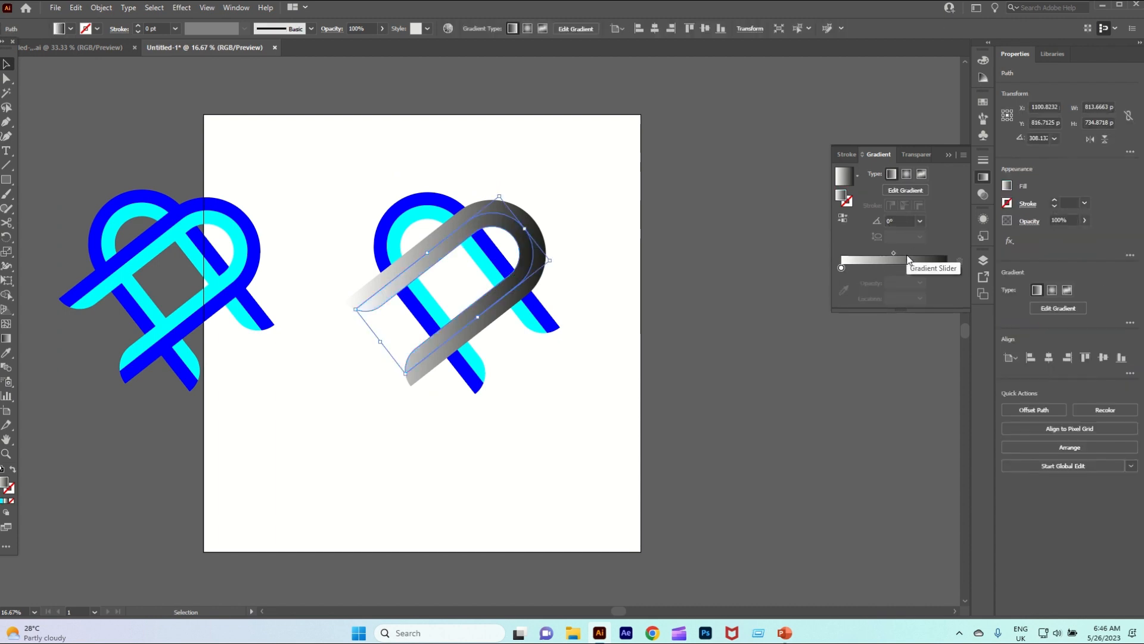
left_click(841, 222)
left_click(720, 284)
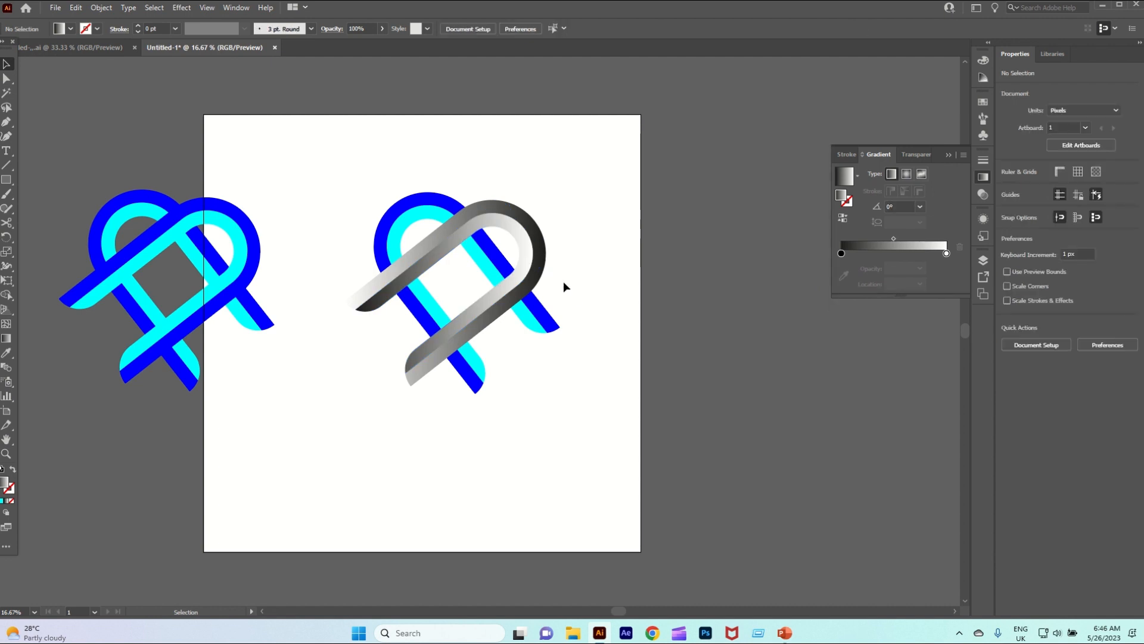
Recolor the gradient of the front arch's outer band to run from cyan to RGB Blue
left_click(544, 274)
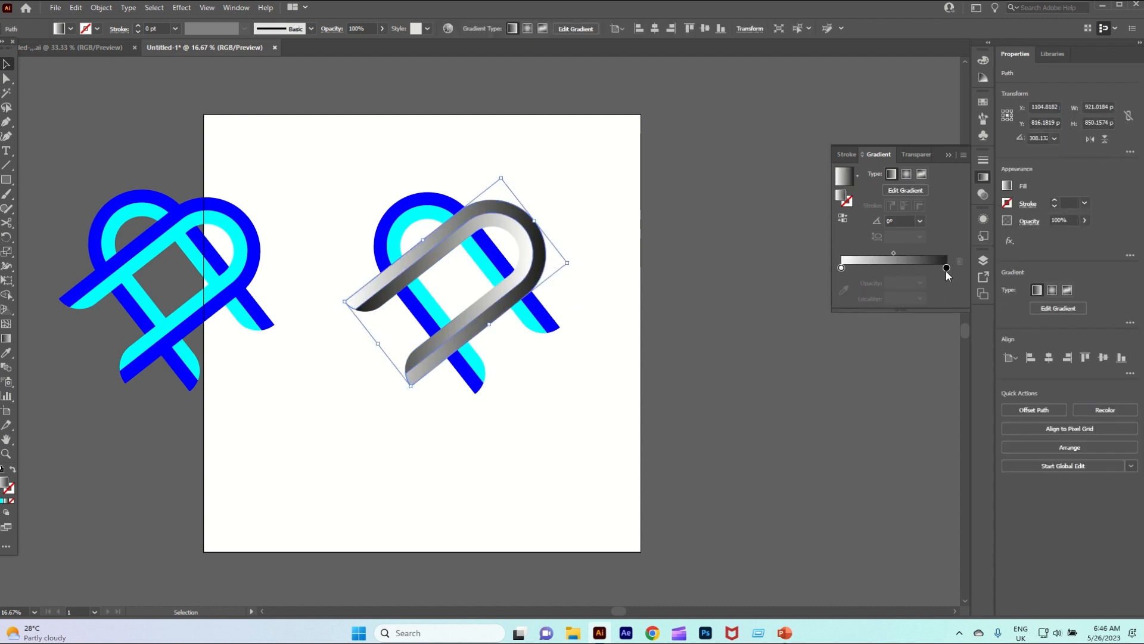
double_click(947, 269)
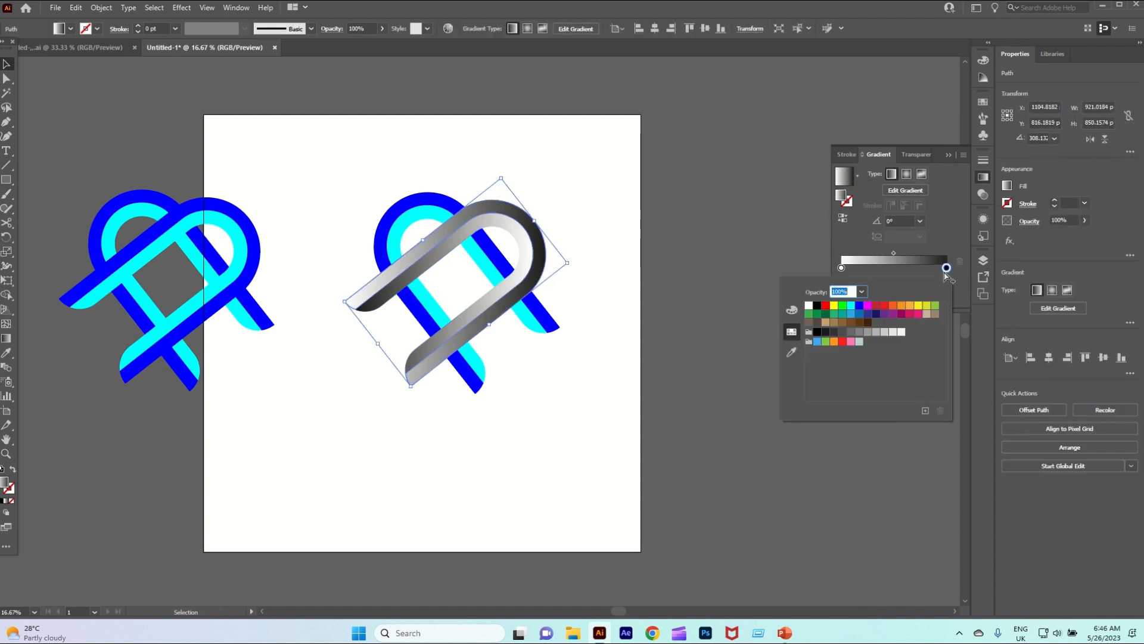
left_click(862, 310)
left_click(841, 268)
double_click(841, 268)
left_click(851, 305)
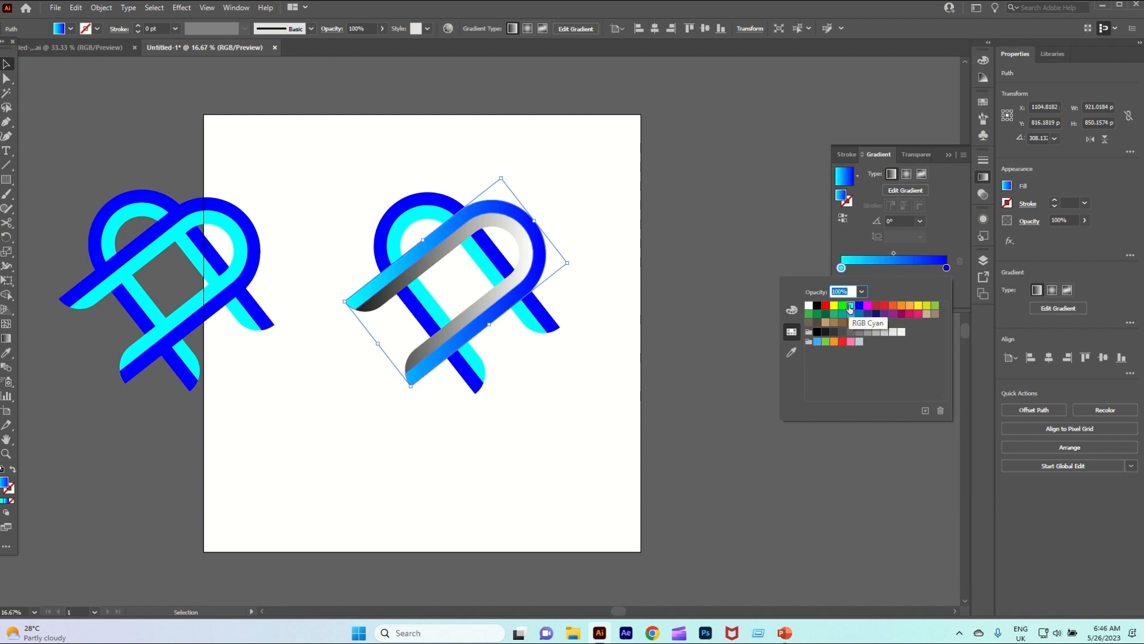
Recolor the gradient of the front arch's inner band with cyan and RGB Blue, reversed to run blue to cyan
left_click(524, 271)
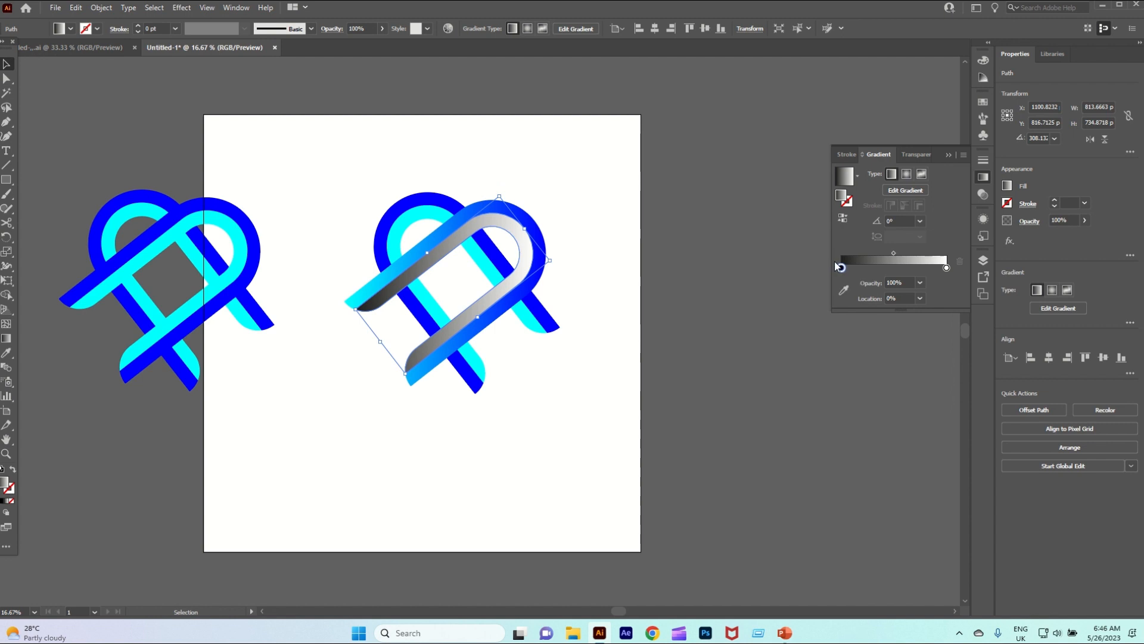
double_click(946, 267)
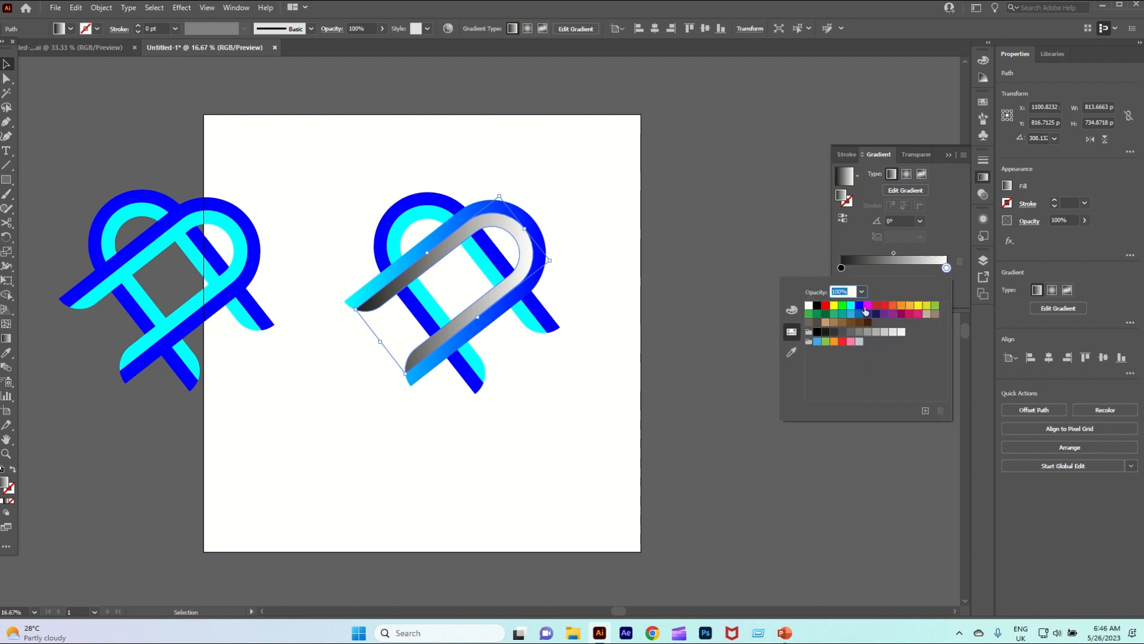
left_click(860, 306)
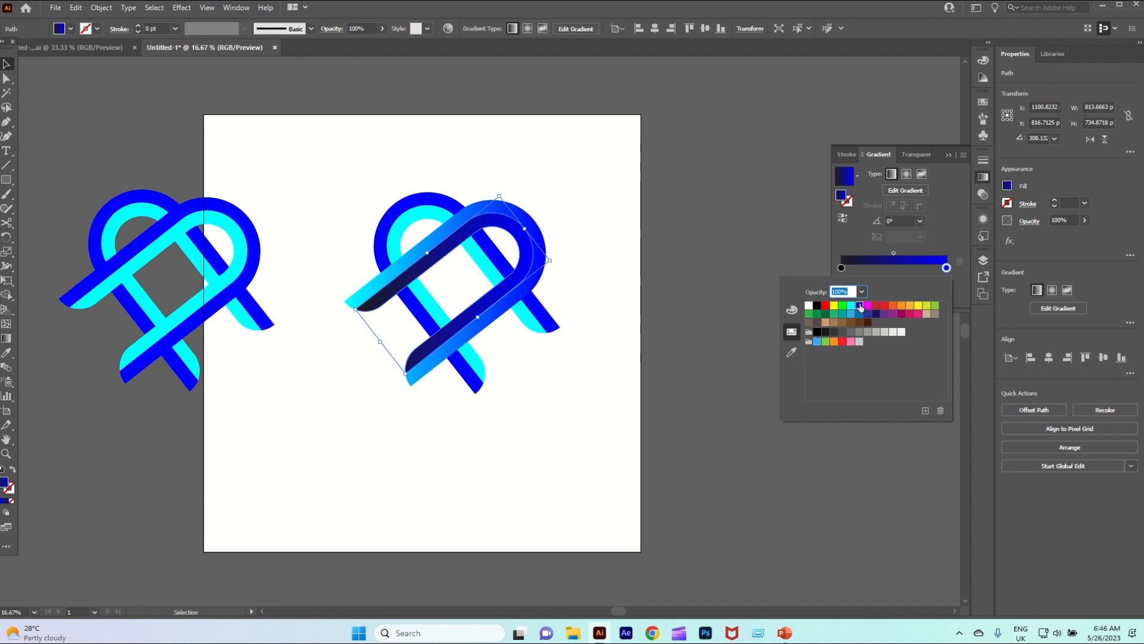
double_click(841, 267)
left_click(851, 305)
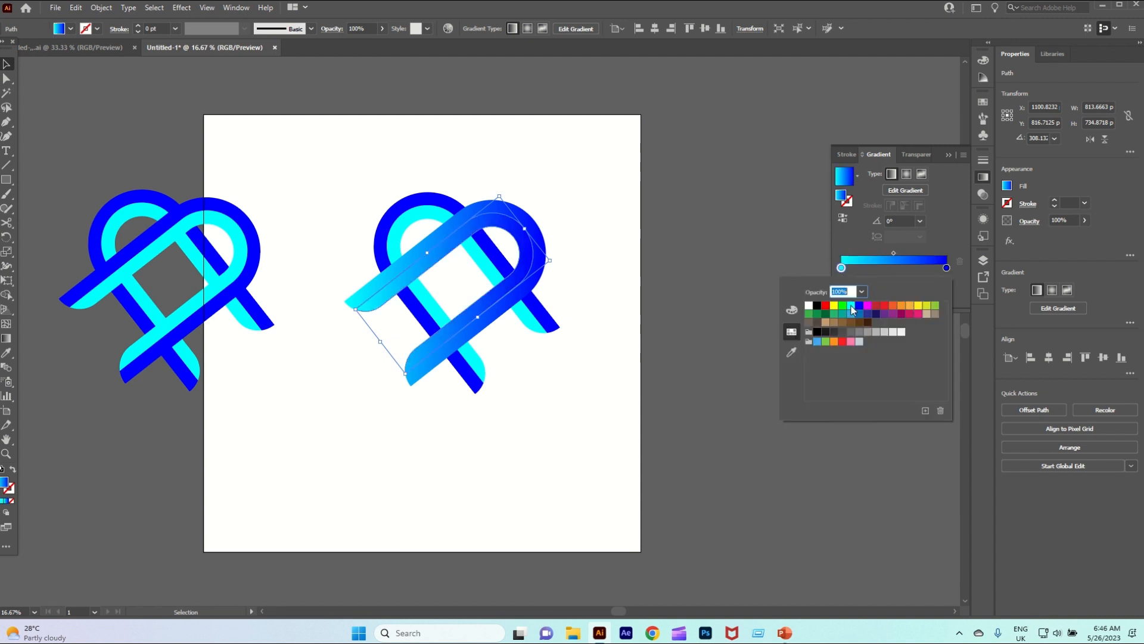
left_click(785, 256)
left_click(848, 218)
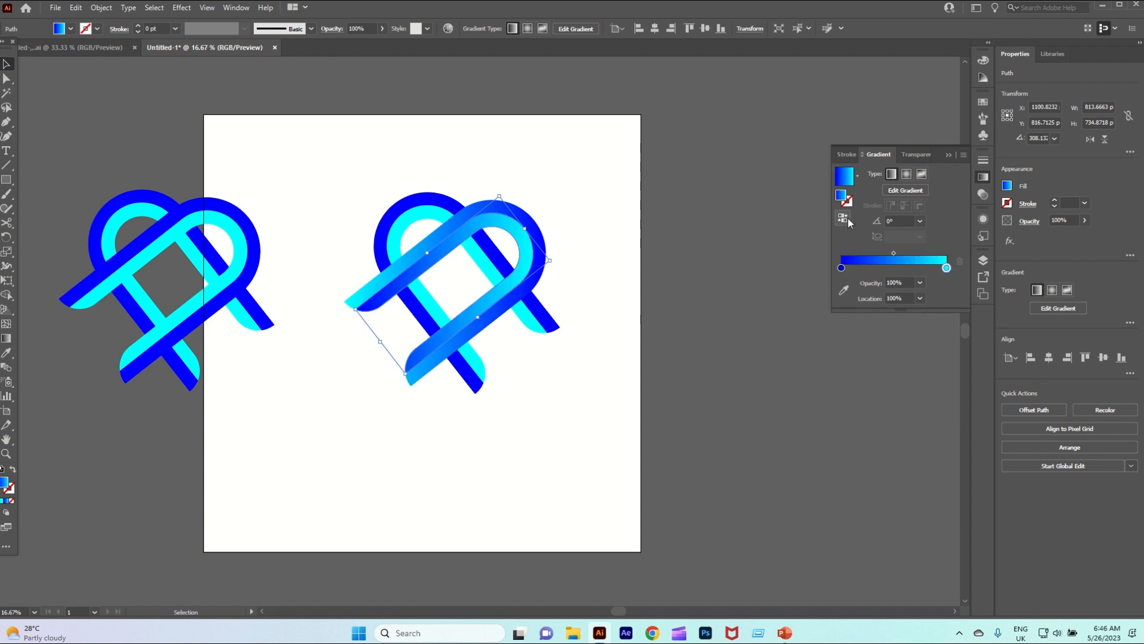
left_click(703, 241)
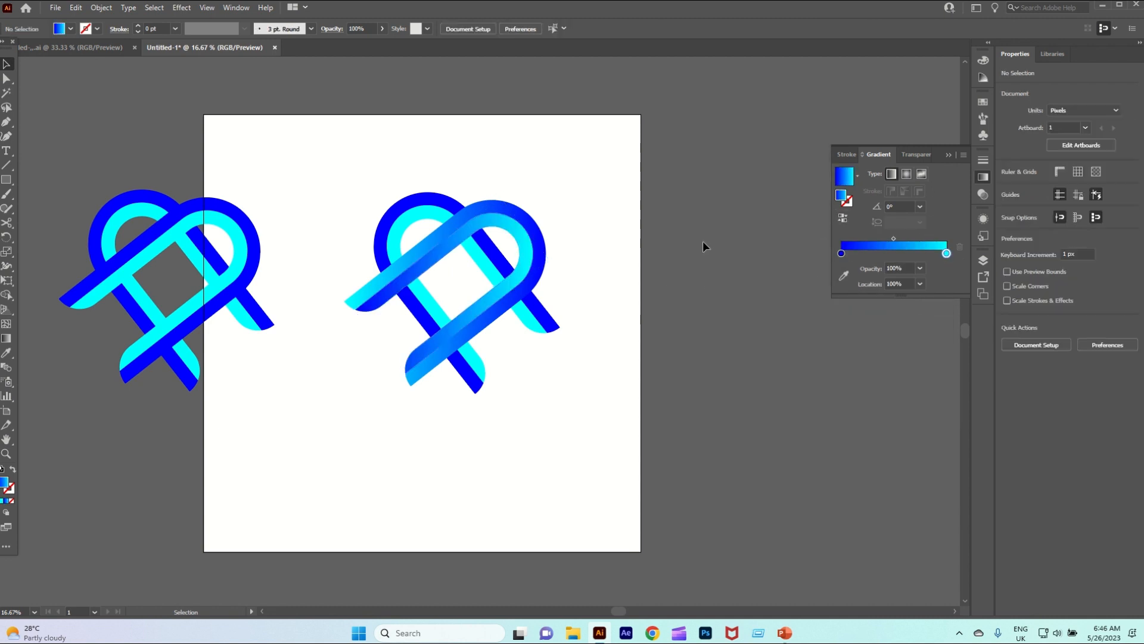
Fill the back arch's inner band with the blue-to-cyan gradient and its outer band with the reversed cyan-to-blue gradient
left_click(398, 233)
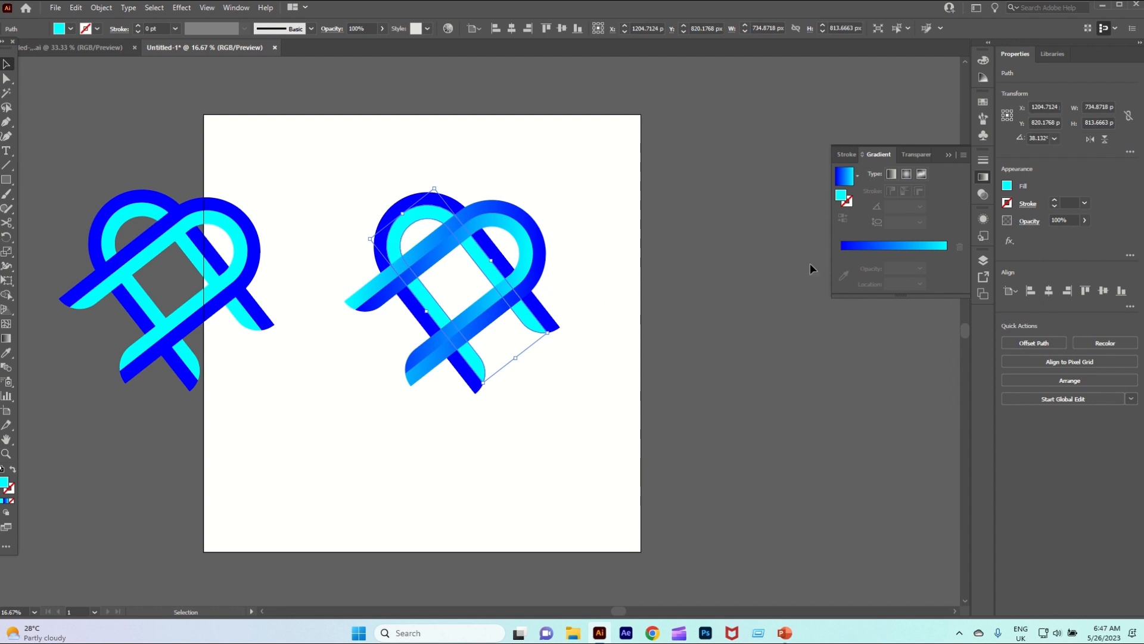
left_click(932, 246)
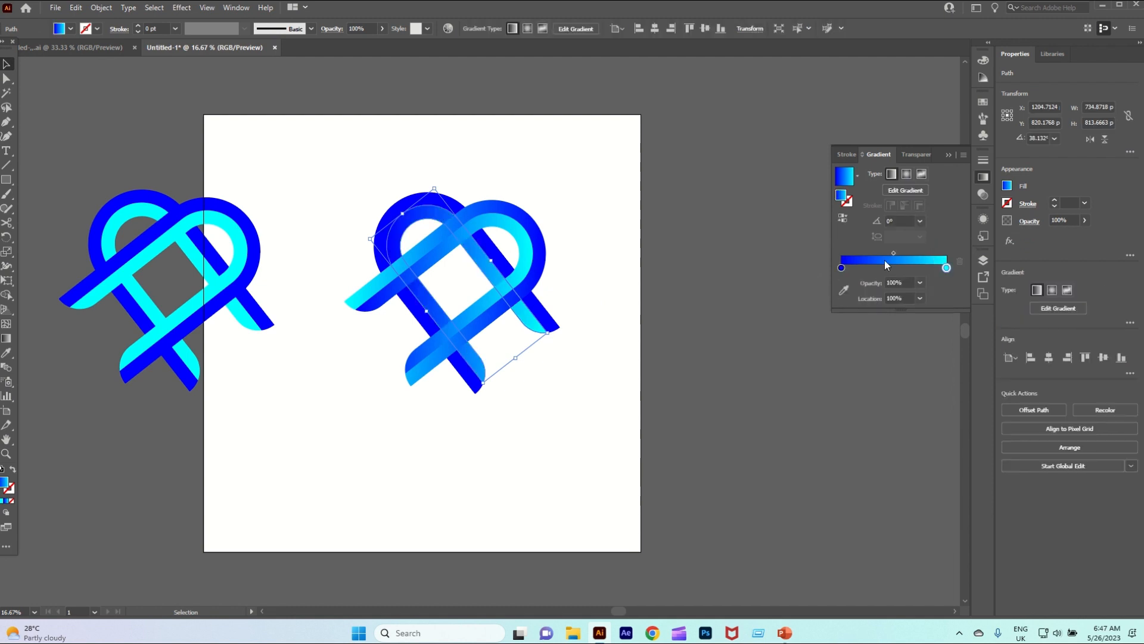
left_click(517, 176)
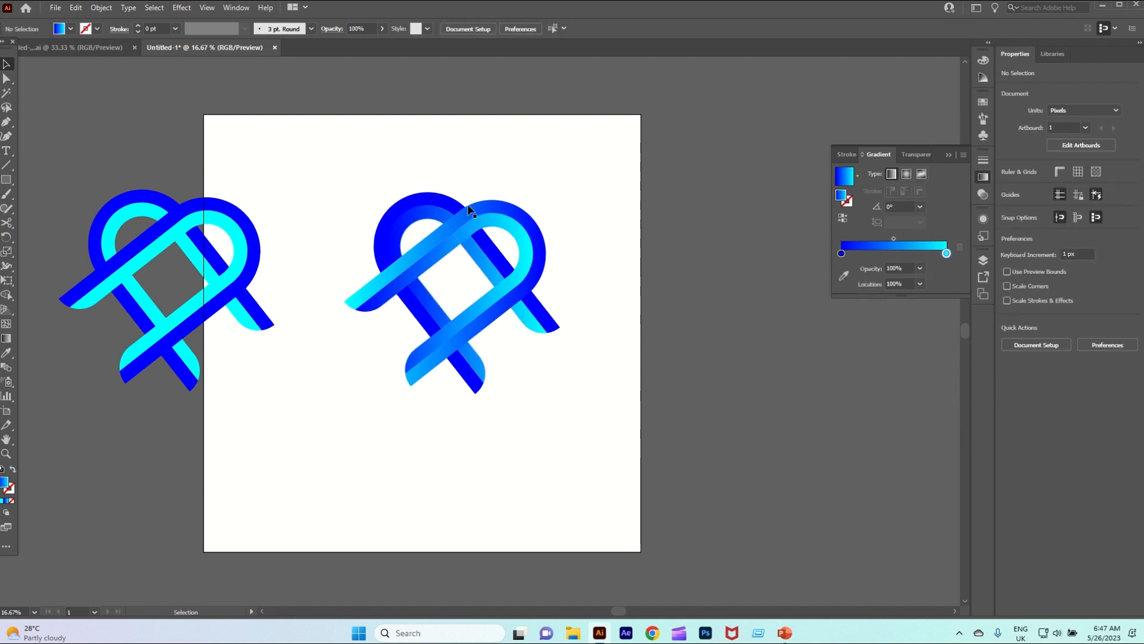
left_click(442, 204)
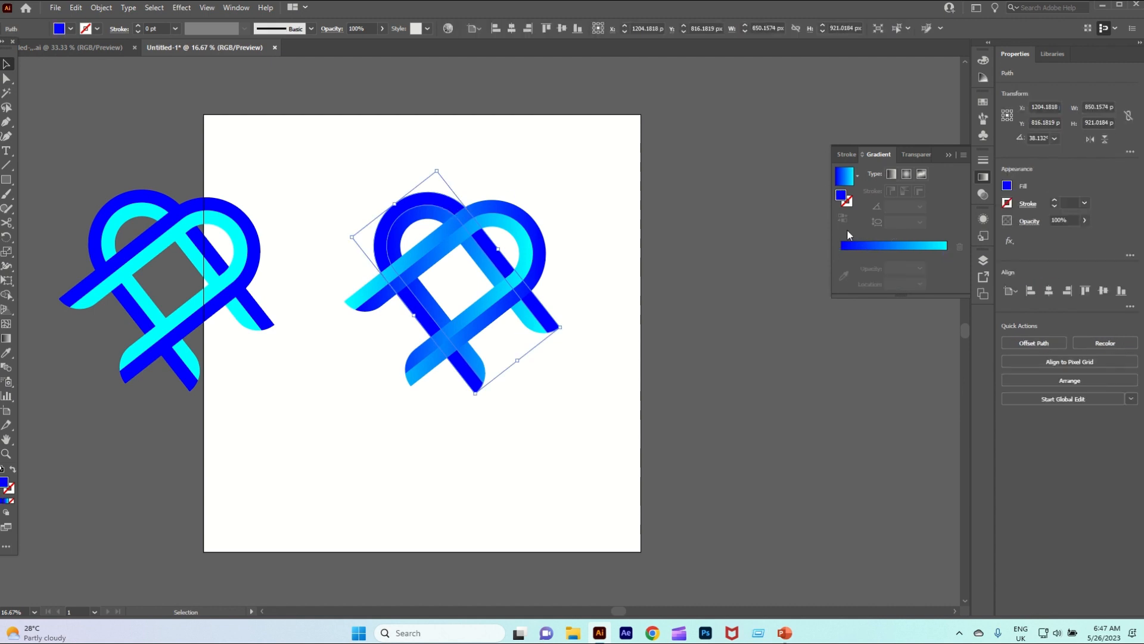
left_click(863, 245)
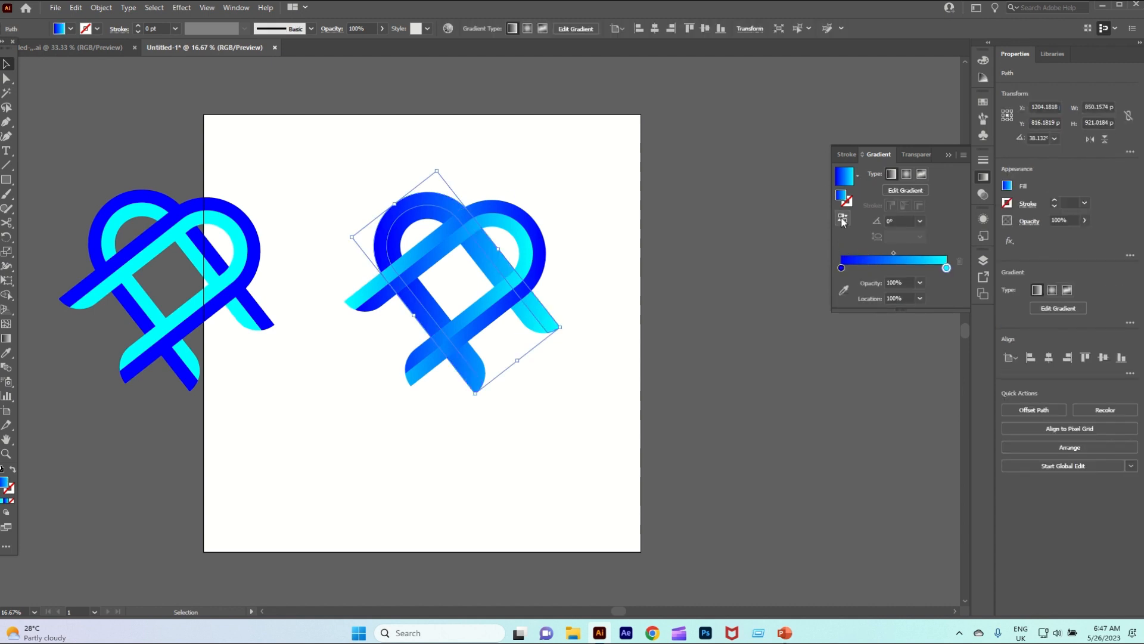
left_click(842, 219)
left_click(710, 386)
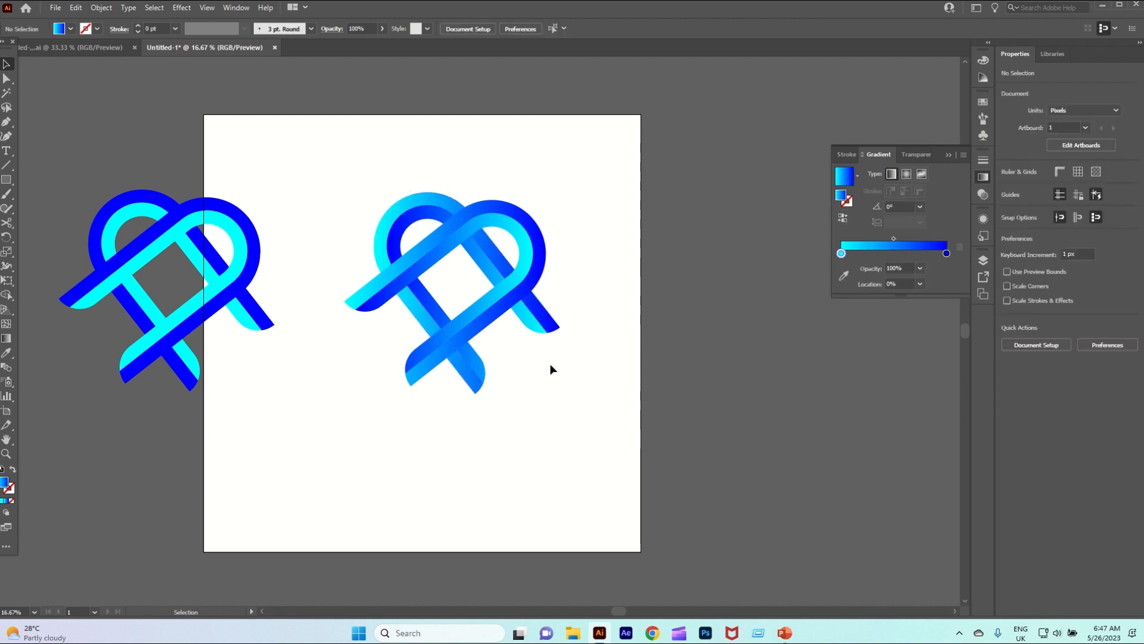
Select both gradient arches and remove the protruding leg ends on their left and right sides with Shape Builder
left_click_drag(373, 213, 576, 371)
scroll(507, 277, "up", 2)
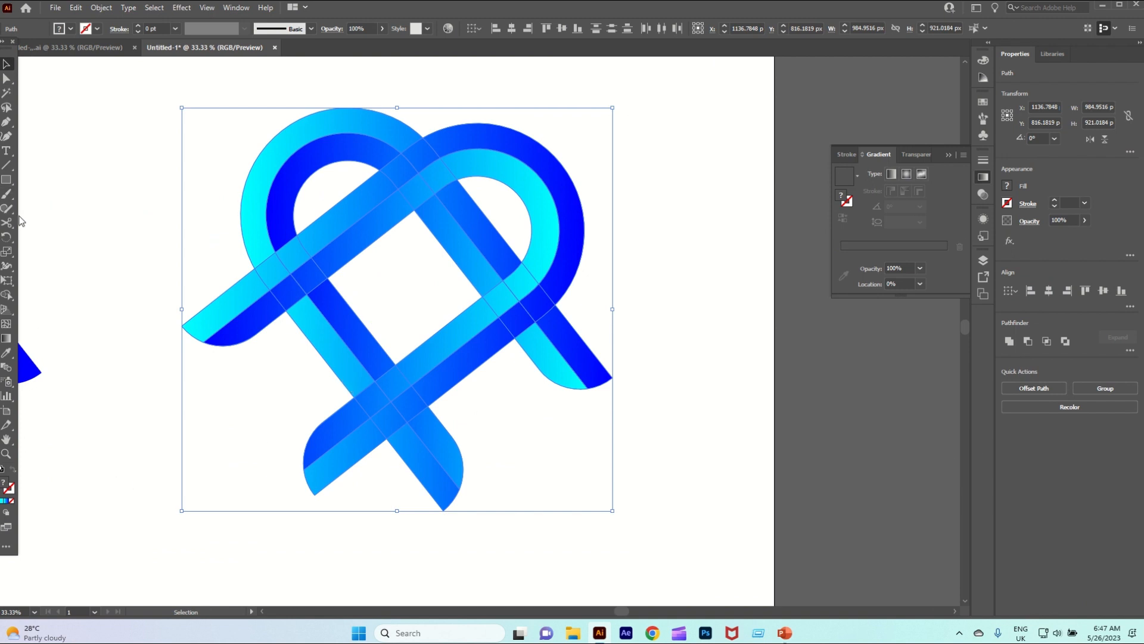
left_click(7, 295)
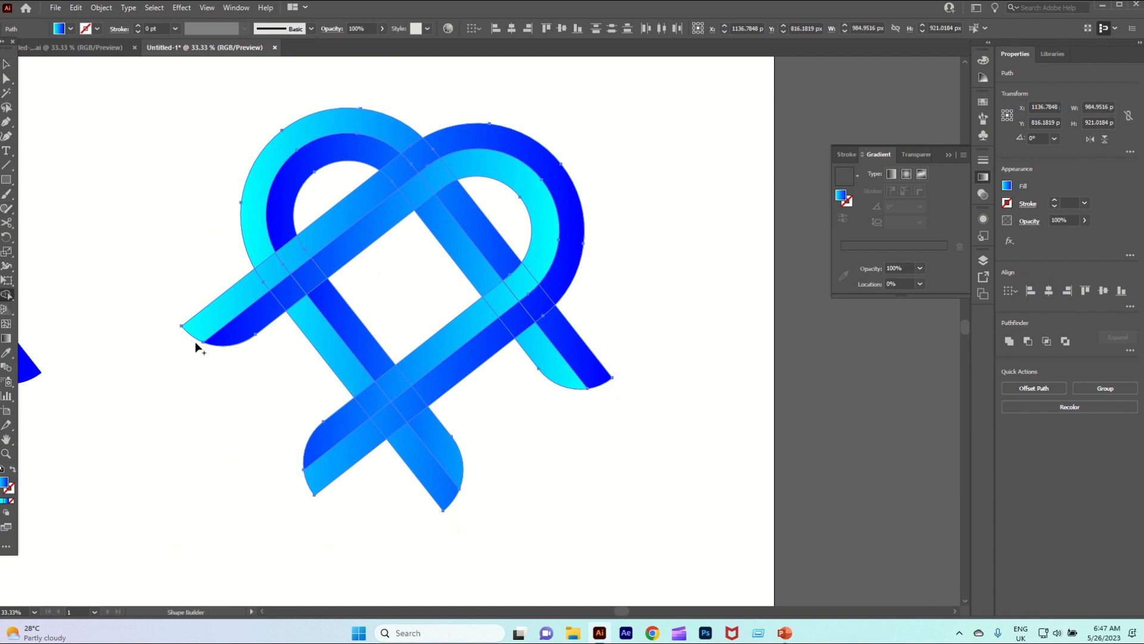
left_click_drag(205, 278, 278, 361)
left_click_drag(621, 281, 555, 387)
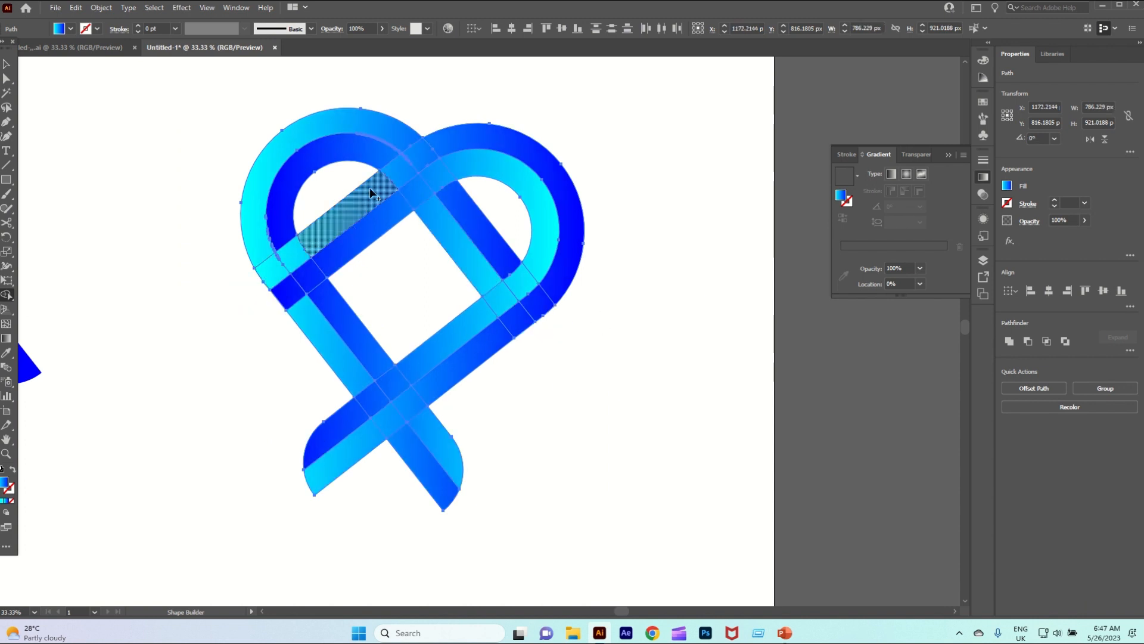
Merge the back arch's outer and inner bands across the upper and right crossings with Shape Builder so they pass over the front arch
mouse_move(402, 134)
left_mouse_down()
mouse_move(478, 200)
mouse_move(405, 138)
mouse_move(539, 304)
left_mouse_up()
key("ctrl+z")
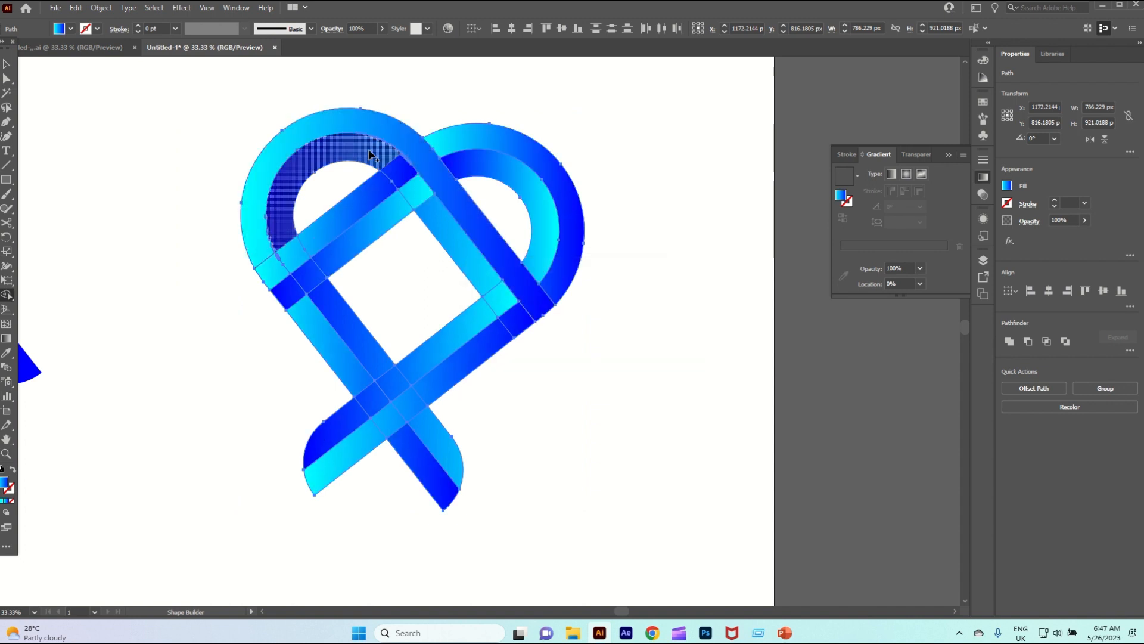
mouse_move(370, 154)
left_mouse_down()
mouse_move(456, 237)
mouse_move(518, 314)
left_mouse_up()
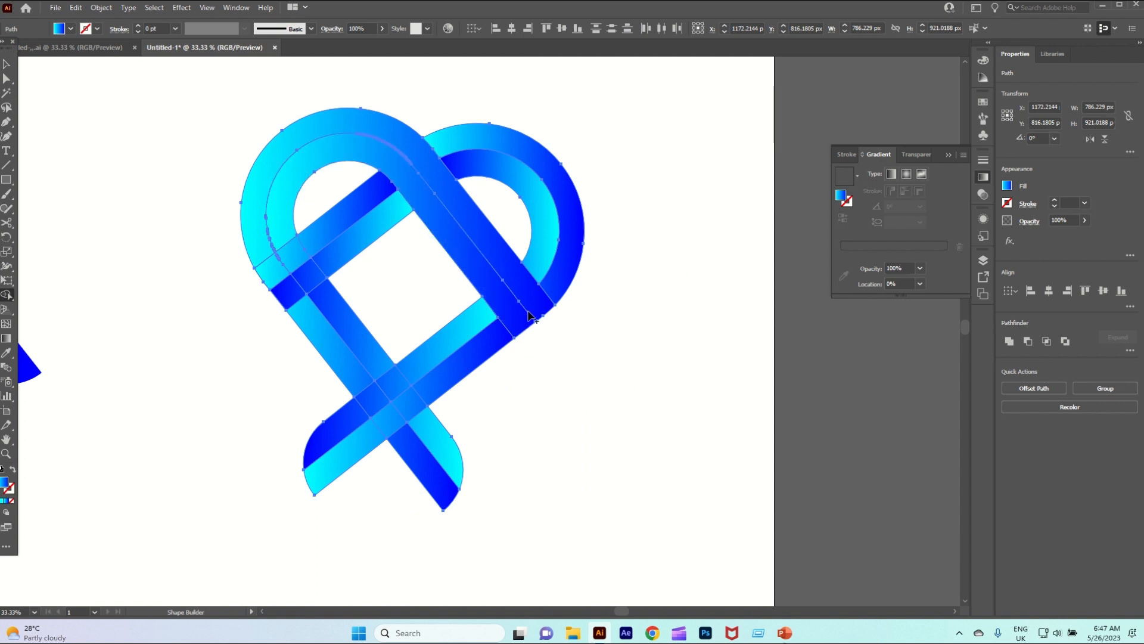
left_click(385, 360)
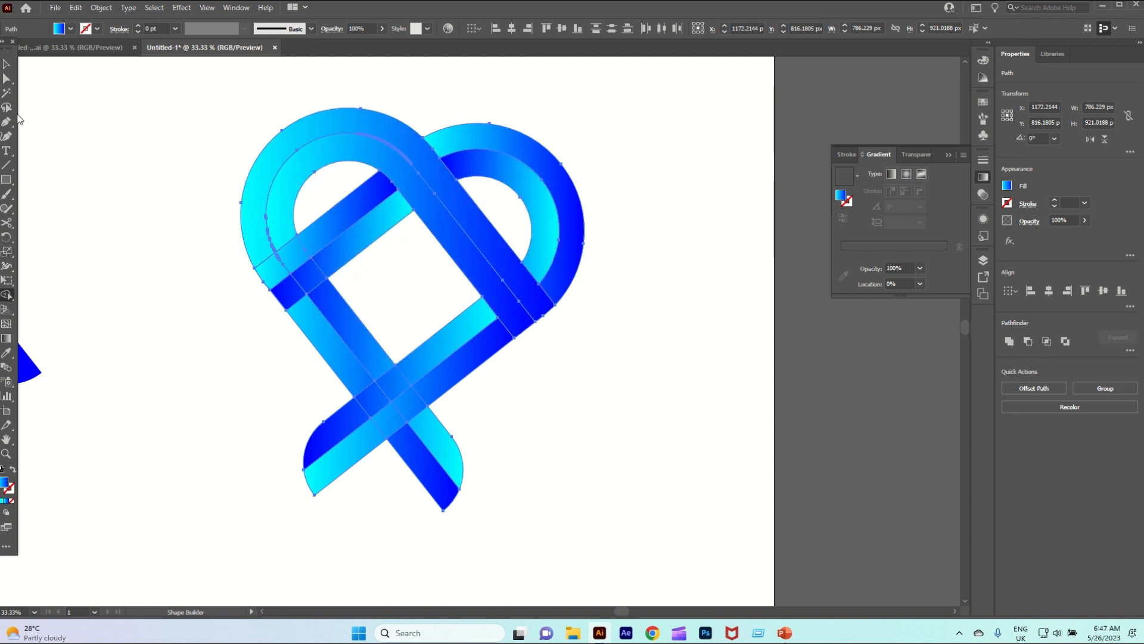
left_click(6, 64)
left_click(580, 144)
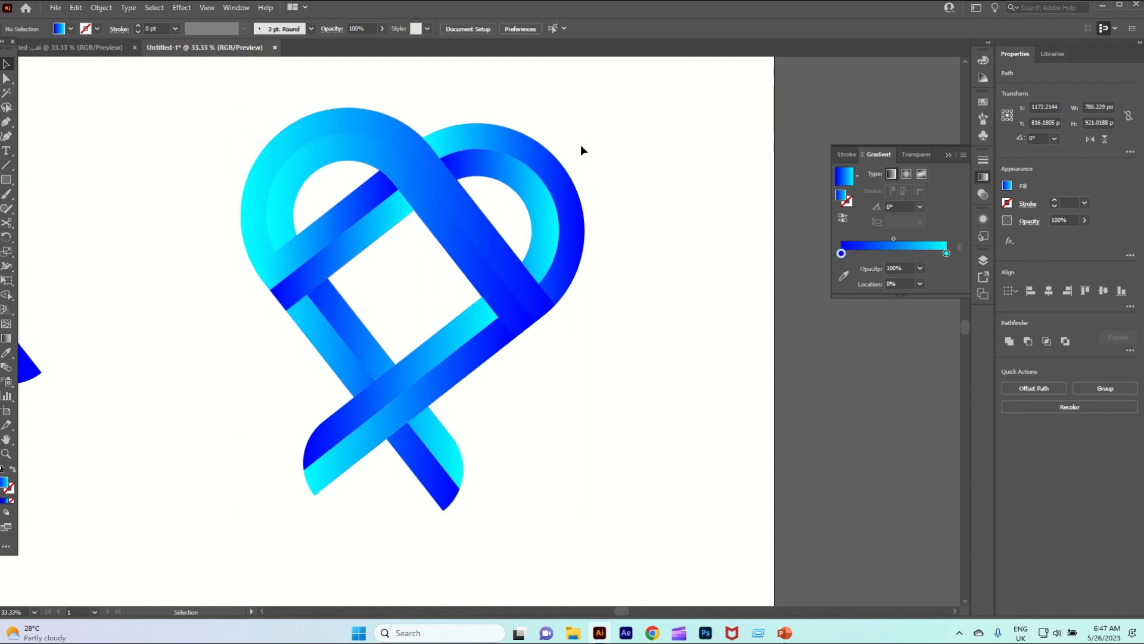
Reverse the gradient of the merged outer band on the left arch to run blue to cyan
left_click(456, 198)
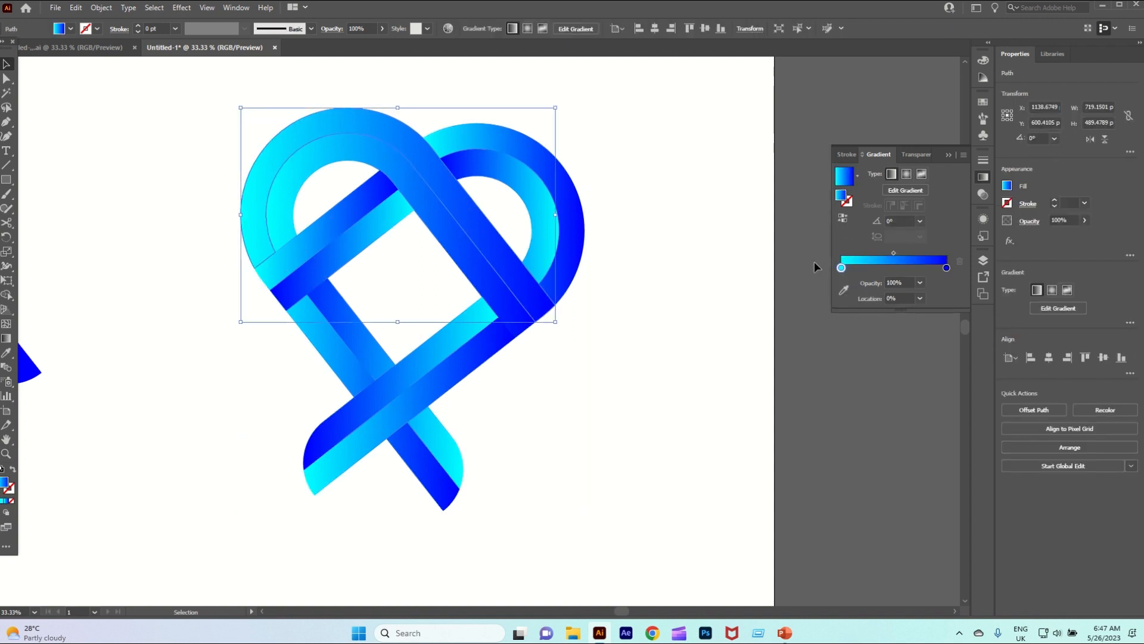
left_click(843, 219)
left_click(686, 185)
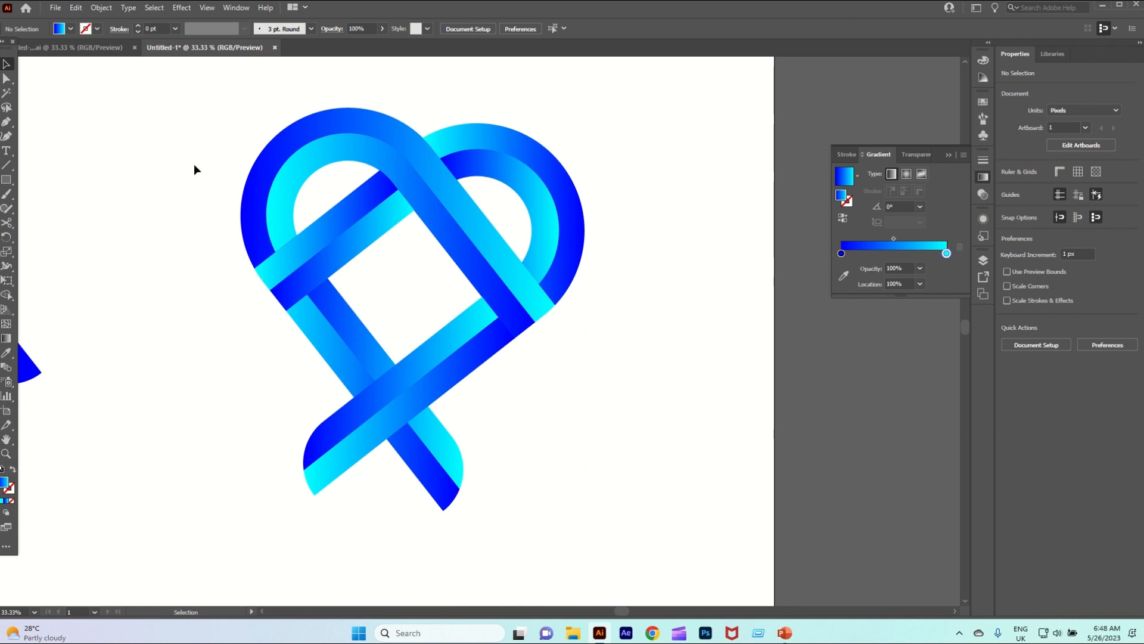
Rotate the whole gradient design about 8° counterclockwise so the heart shape stands upright
left_click_drag(204, 123, 661, 500)
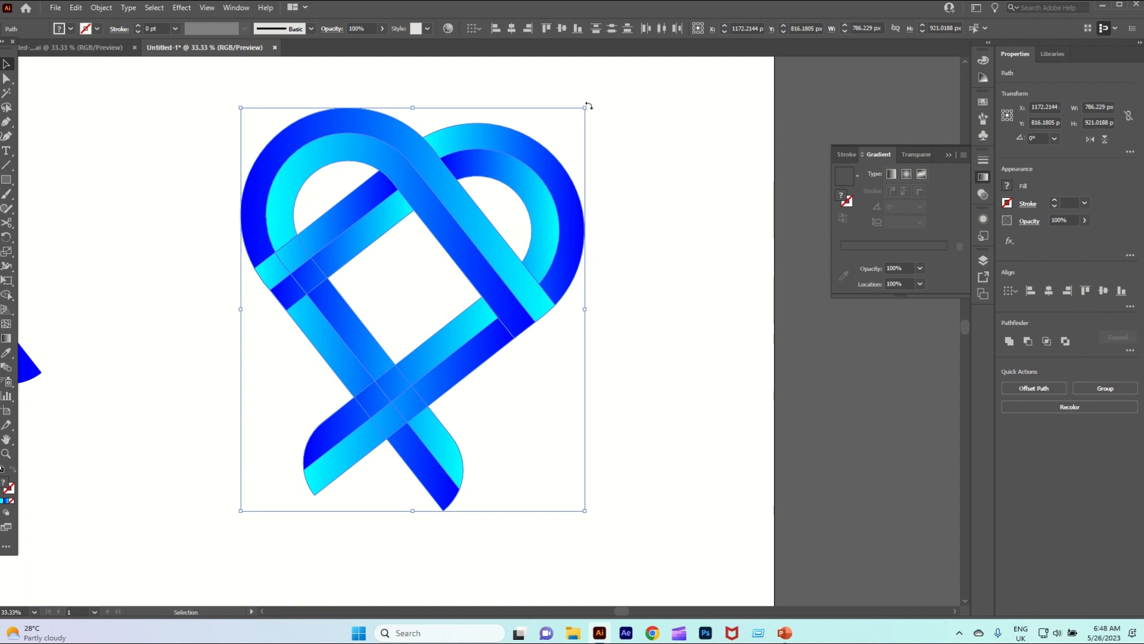
left_click_drag(588, 106, 557, 89)
left_click(710, 235)
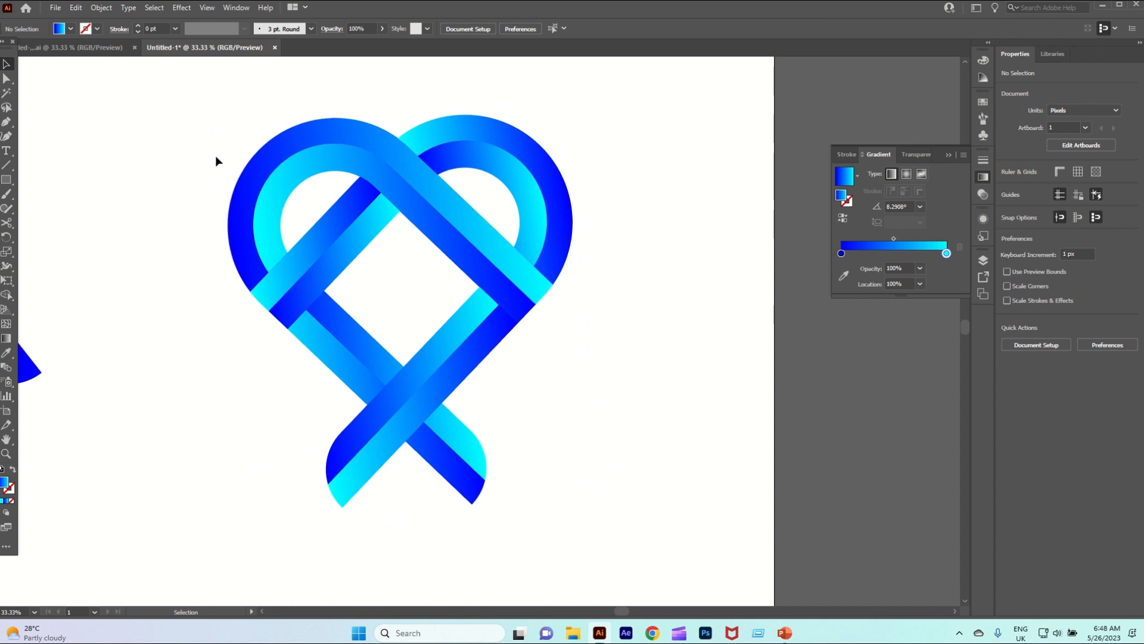
Scale the whole gradient design up proportionally to about 1066 × 1213 px
mouse_move(208, 143)
left_mouse_down()
mouse_move(593, 475)
mouse_move(713, 554)
left_mouse_up()
left_click_drag(615, 485, 697, 545)
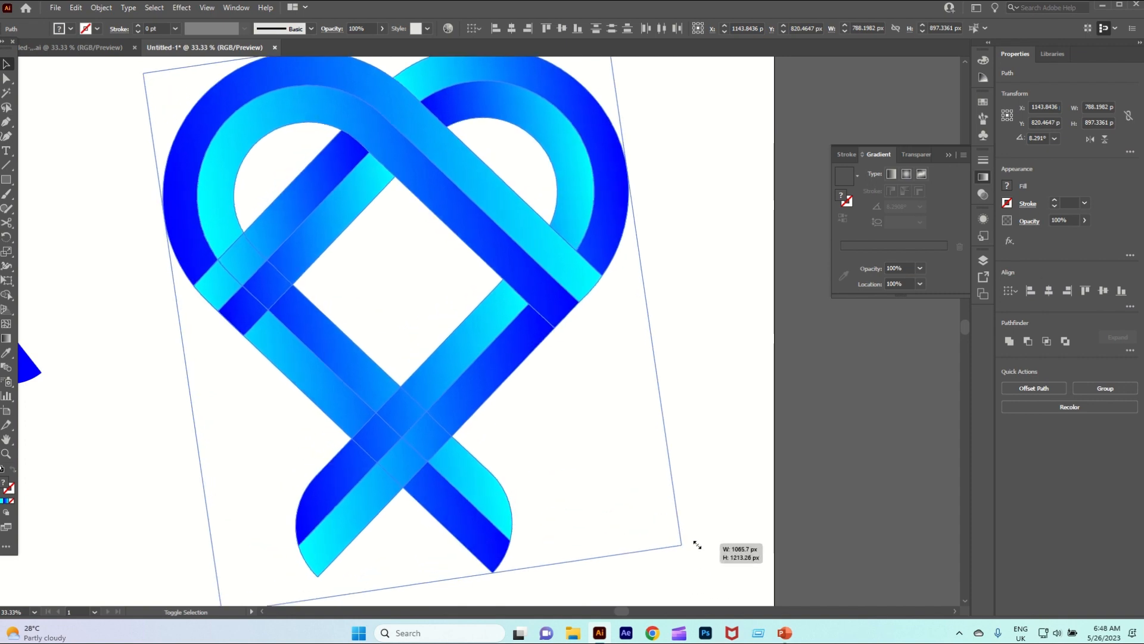
scroll(617, 420, "down", 2)
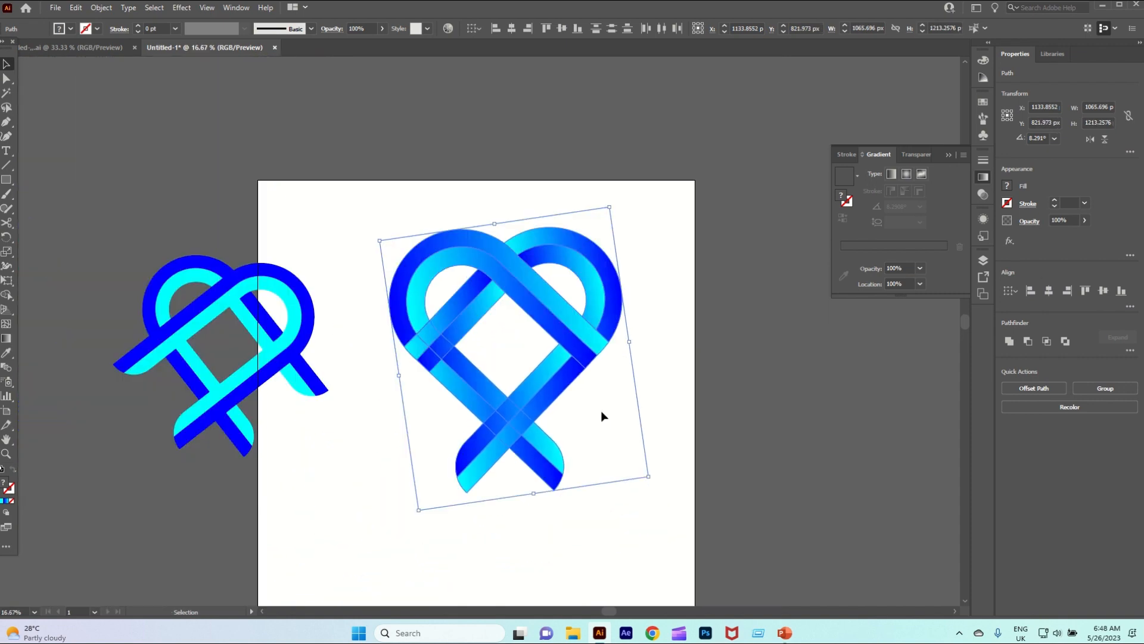
Move the flat-colored duplicate off the artboard and shift the gradient design down toward the artboard's center
left_click_drag(281, 357, 185, 271)
left_click_drag(369, 221, 679, 569)
left_click_drag(629, 323, 524, 439)
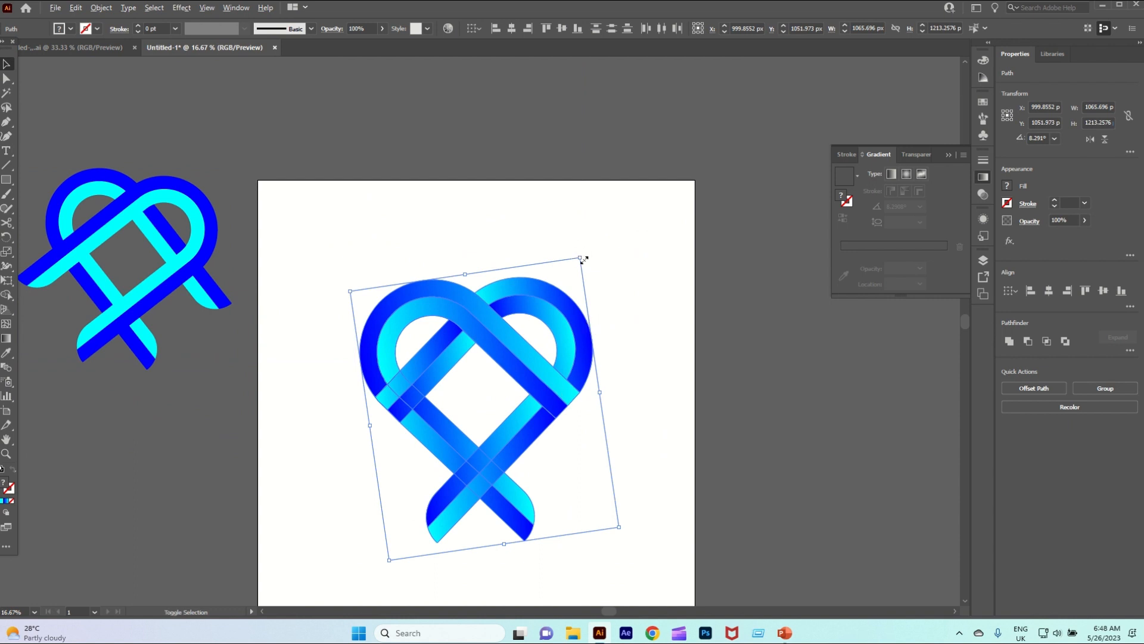
Enlarge the gradient design proportionally to about 1578 × 1797 px, deselect it and fit the artboard on screen
left_click_drag(584, 257, 626, 184)
scroll(590, 311, "up", 2)
scroll(586, 316, "down", 6)
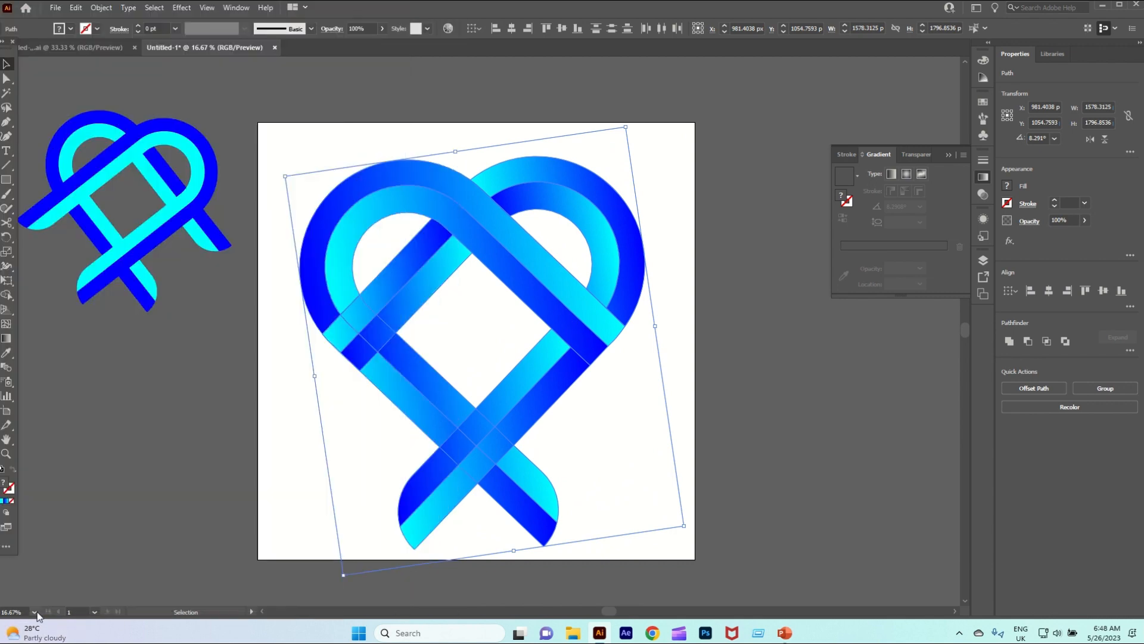
left_click(34, 612)
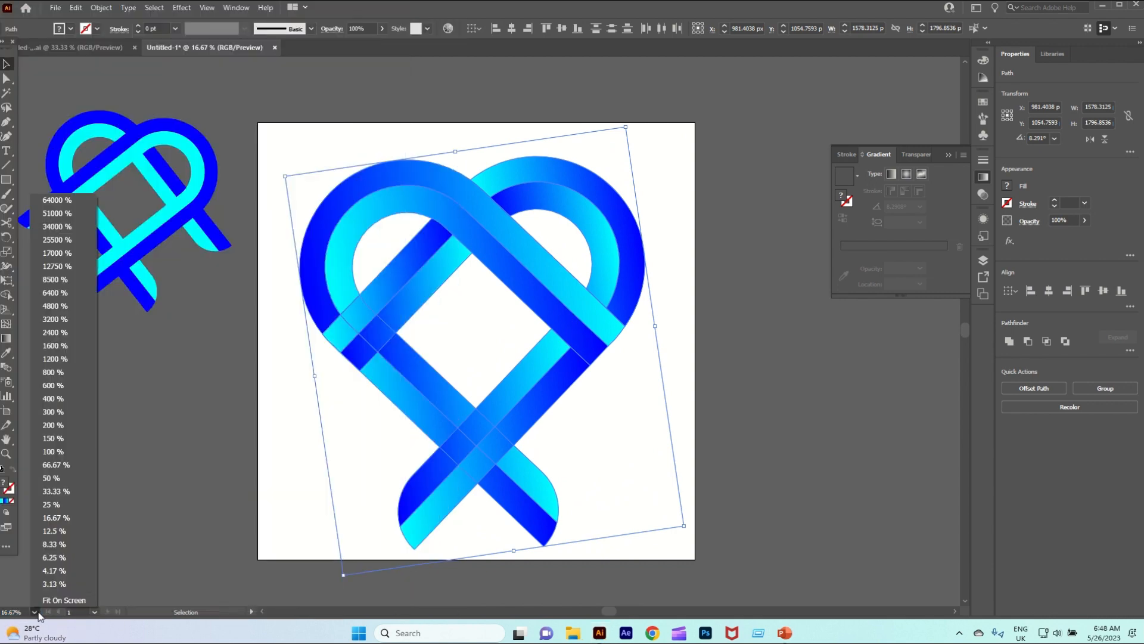
left_click(50, 600)
left_click(820, 469)
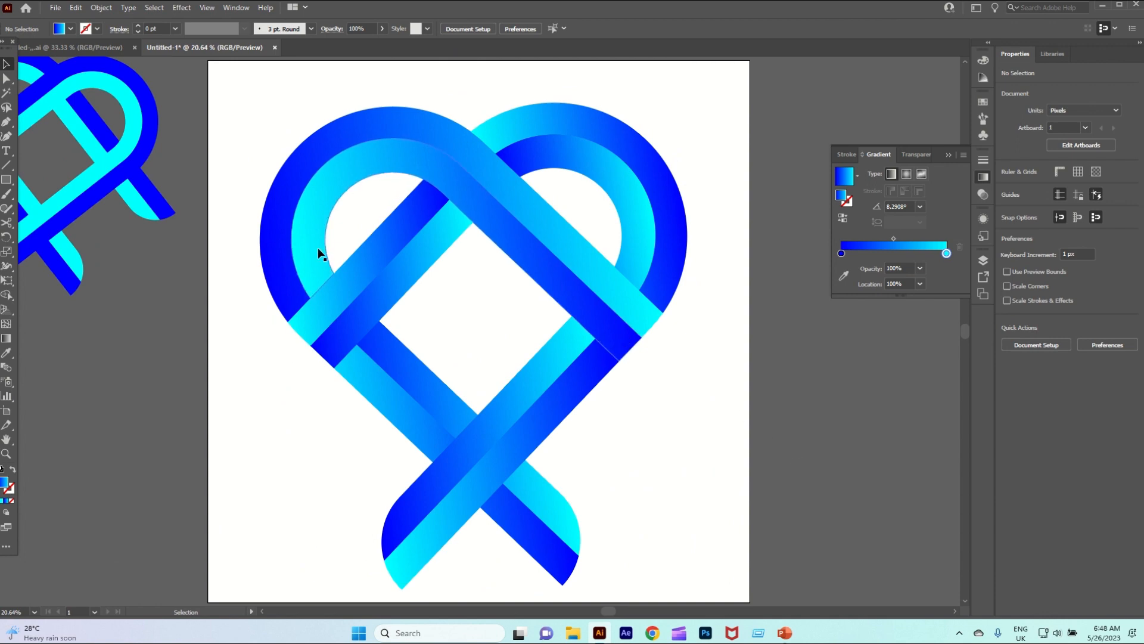
Delete the flat-colored duplicate of the design lying off the artboard and fit the artboard on screen
scroll(621, 408, "up", 1)
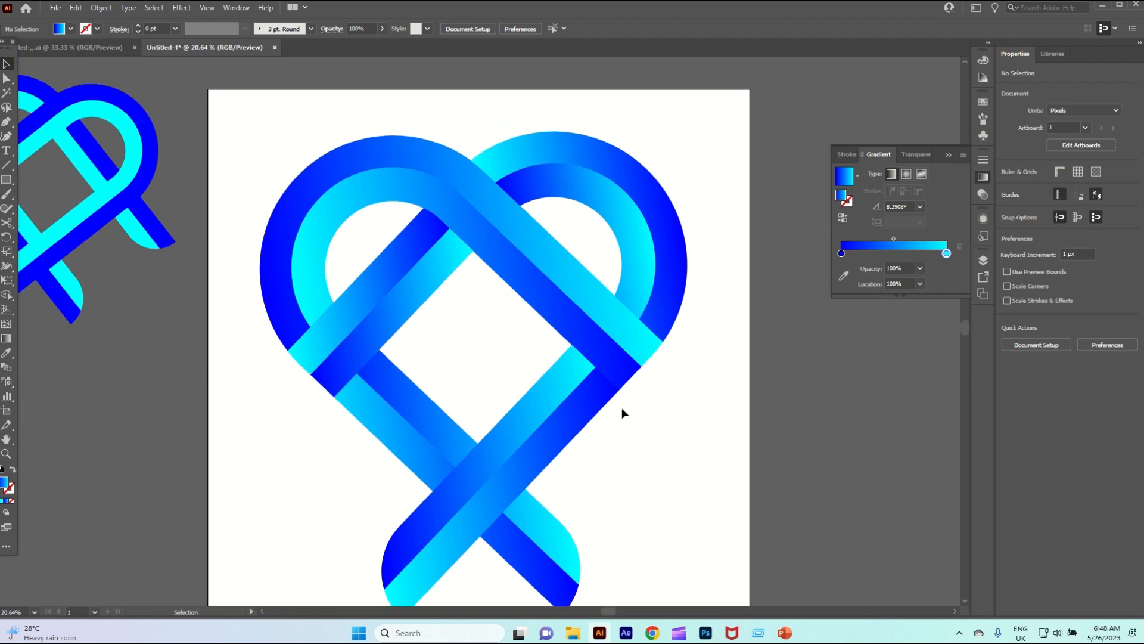
scroll(621, 408, "down", 1)
scroll(621, 408, "down", 1)
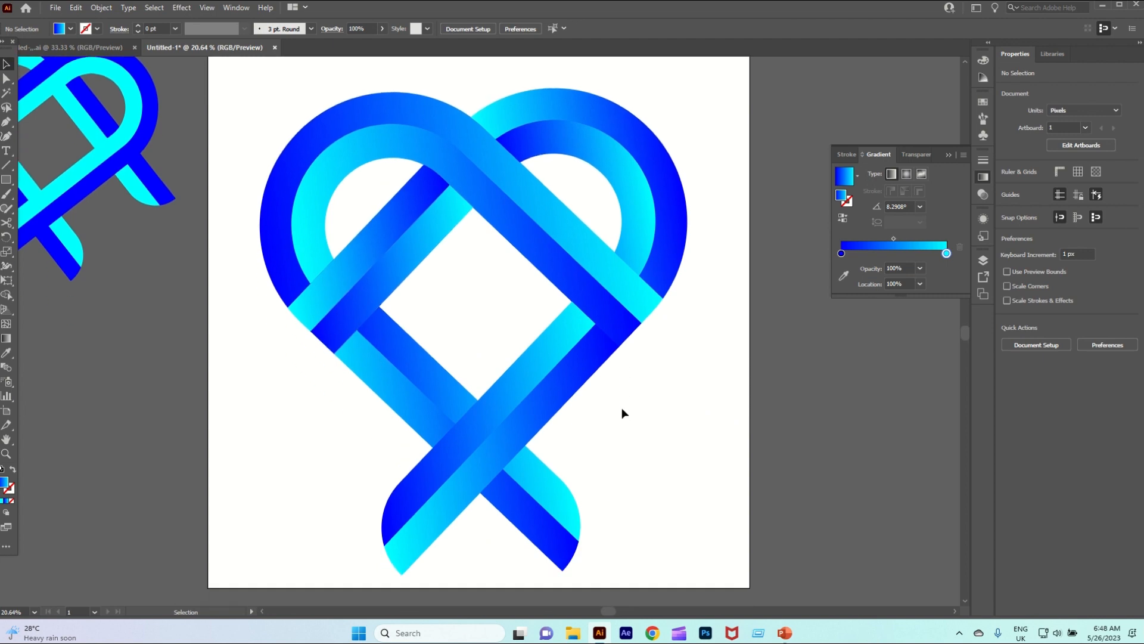
scroll(621, 407, "down", 2)
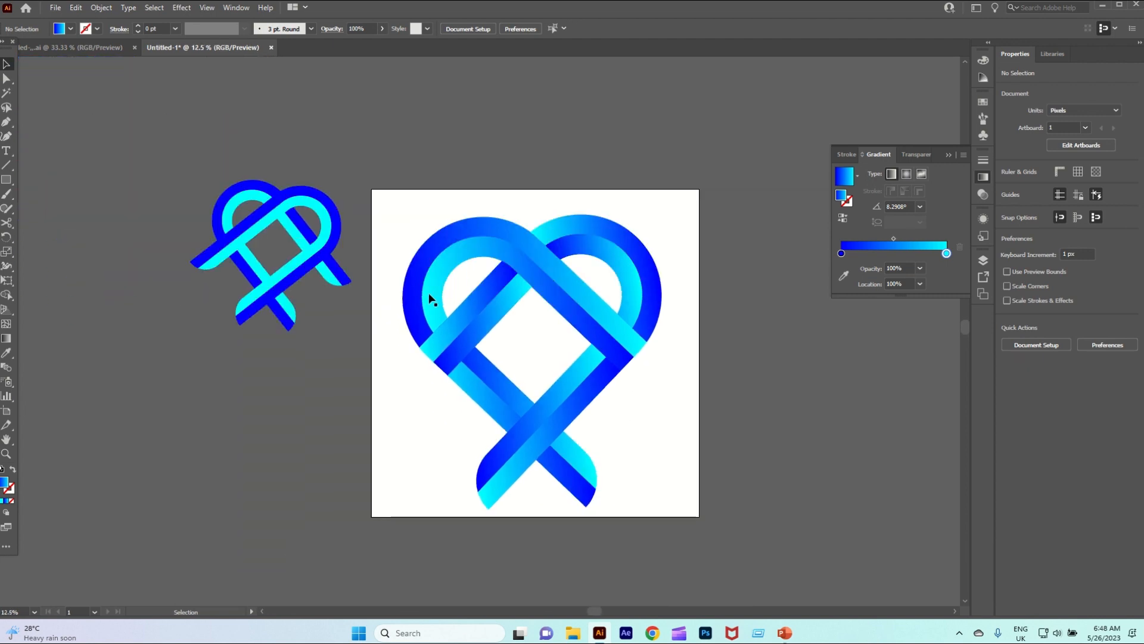
left_click(321, 314)
key("Delete")
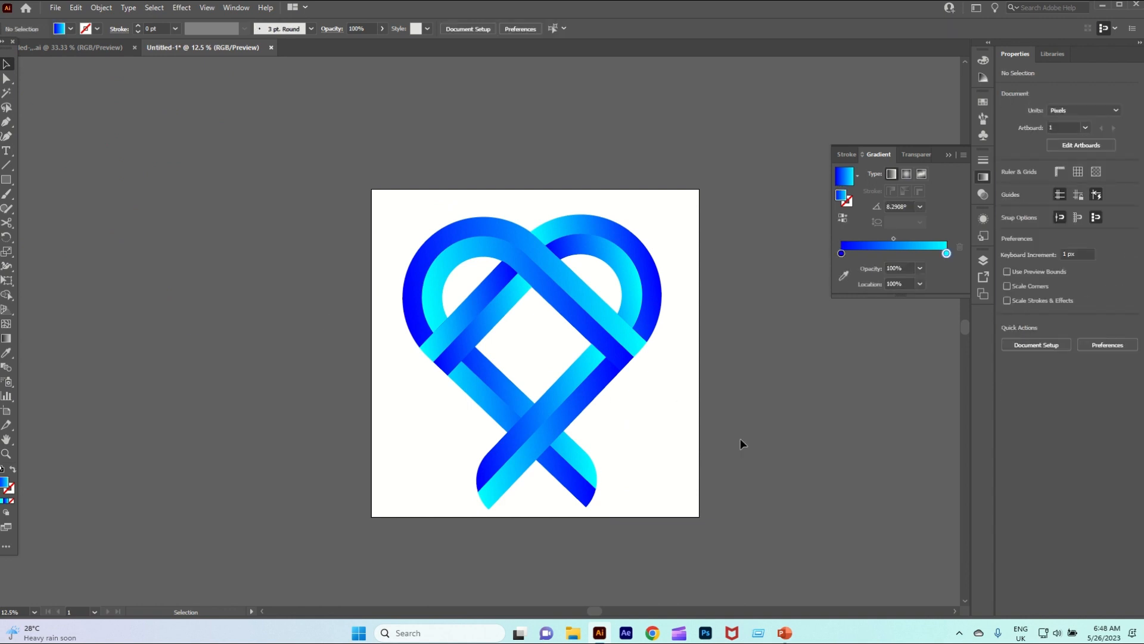
left_click(35, 612)
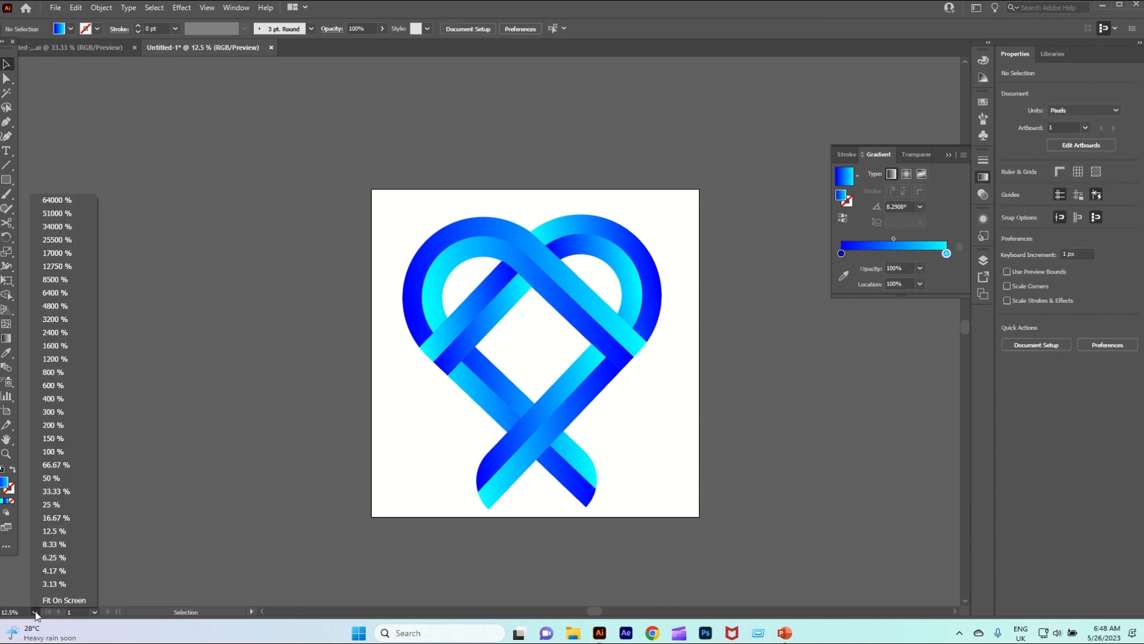
left_click(64, 599)
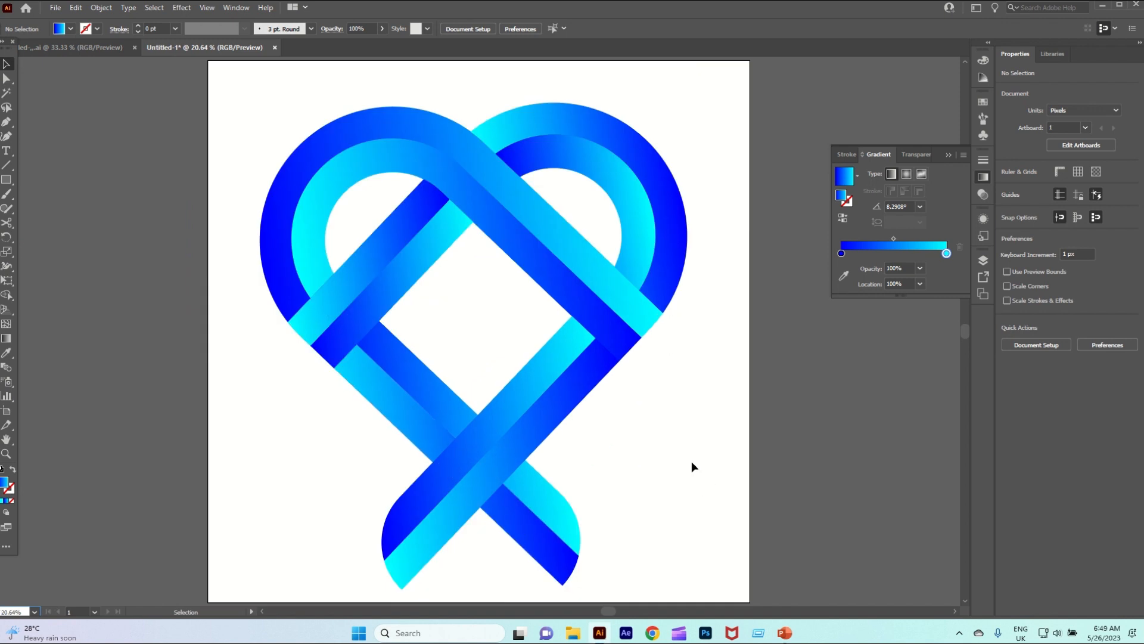
mouse_move(488, 5)
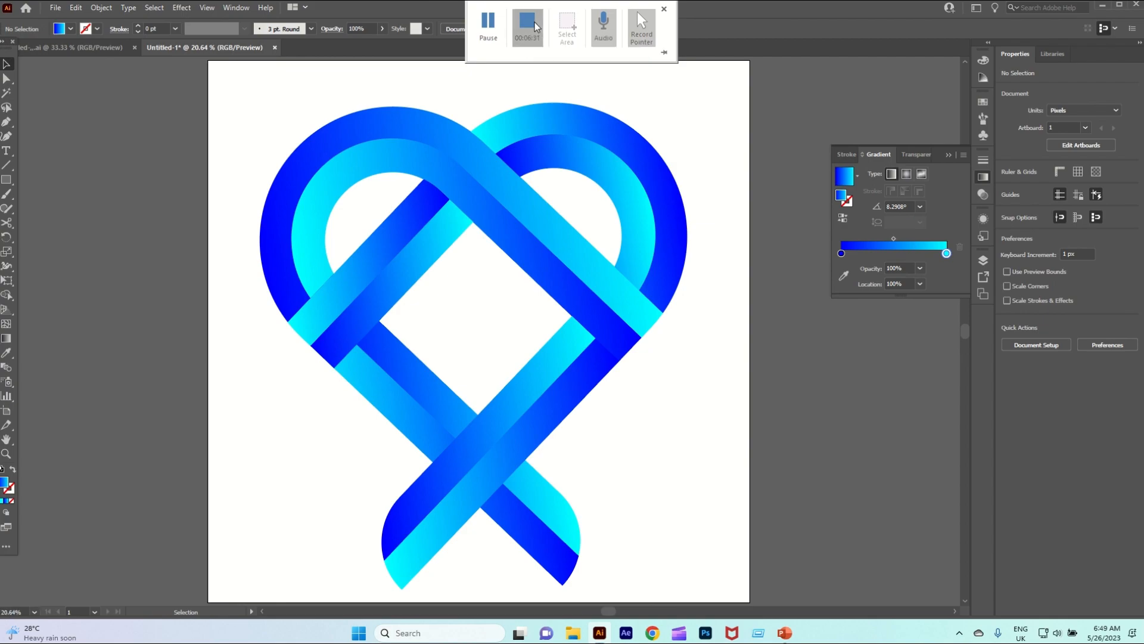
left_click(535, 25)
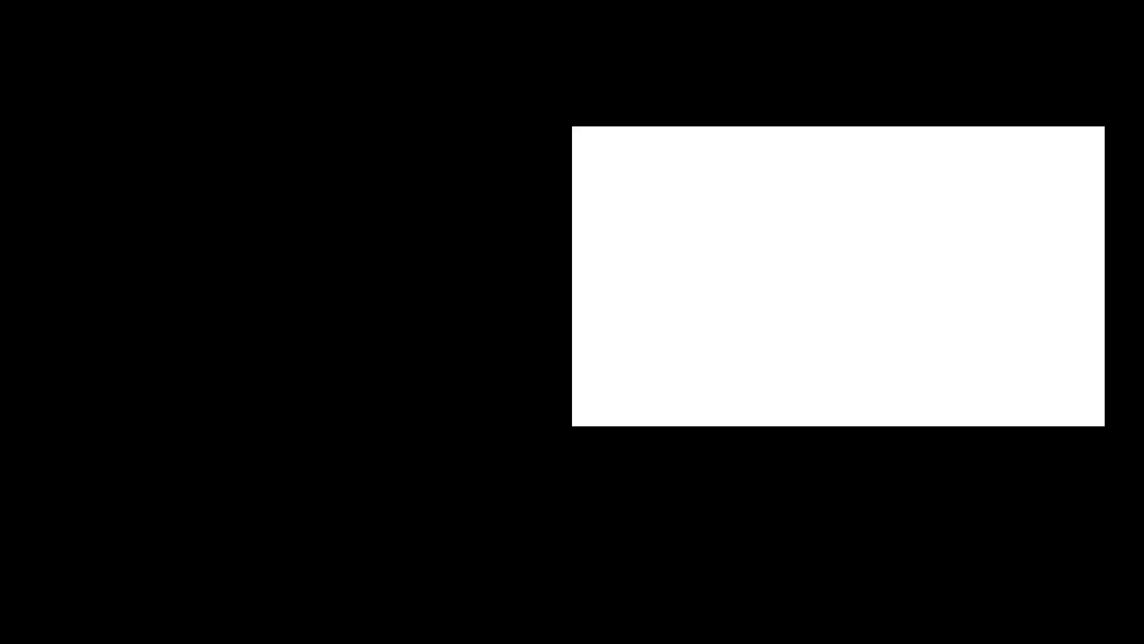